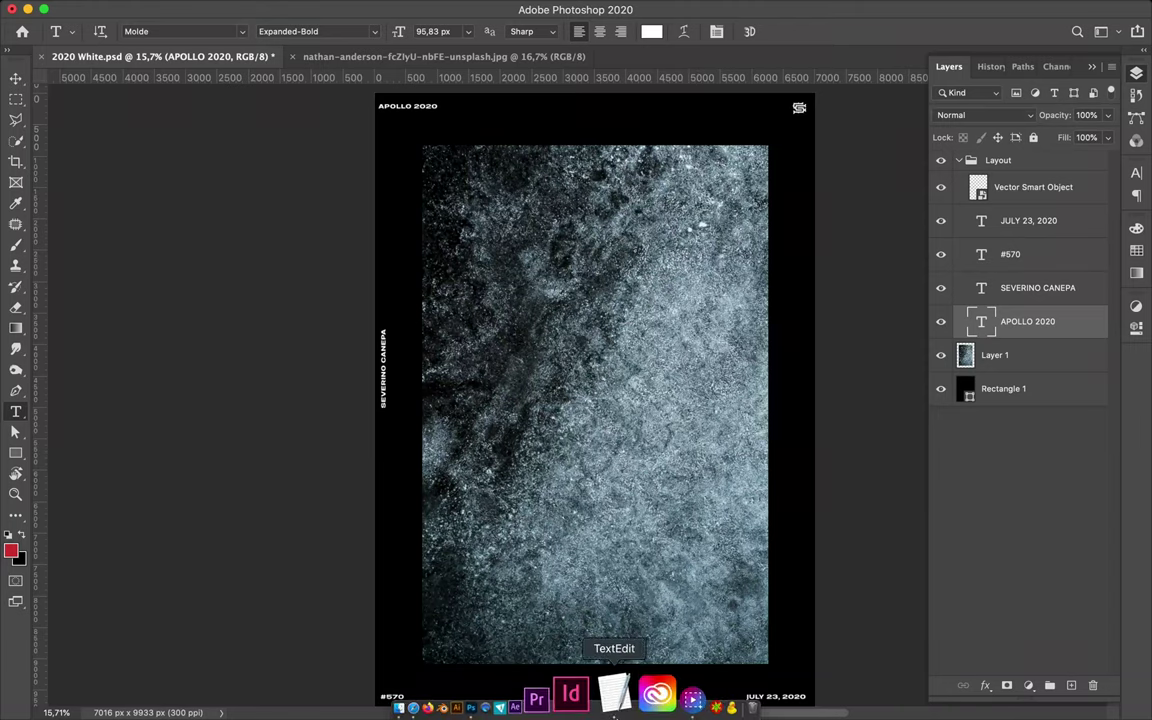
Add a red-to-black Gradient Map adjustment layer above the grunge texture Layer 1
click(995, 355)
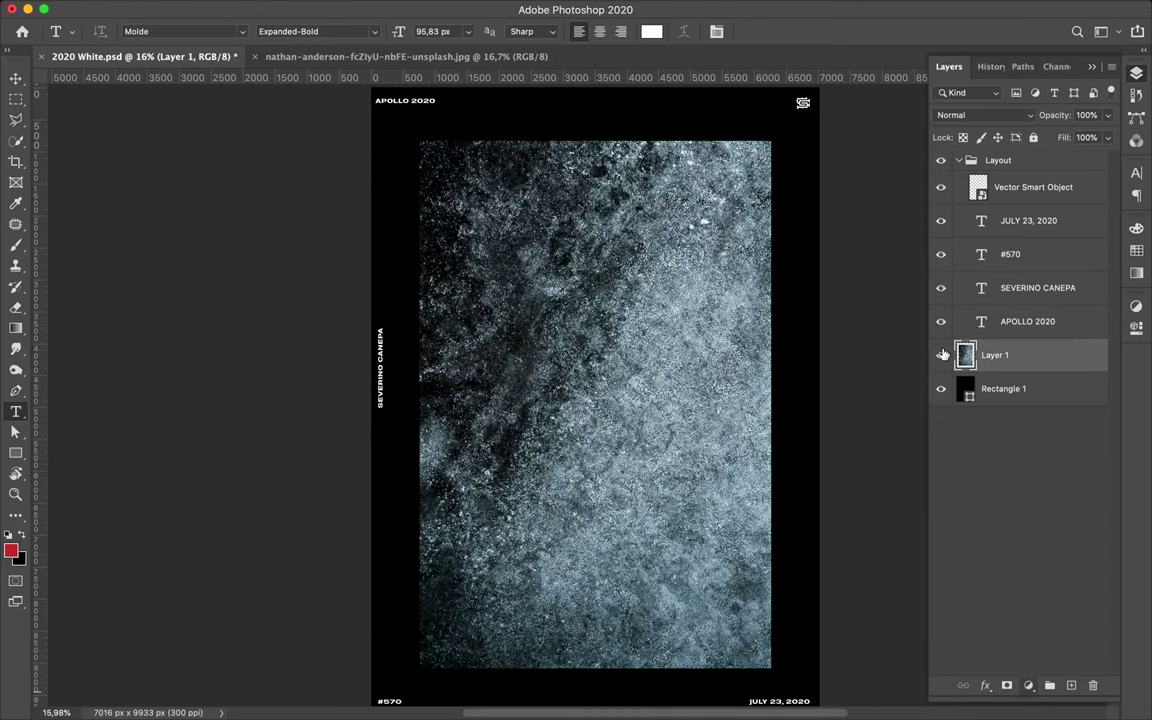
click(1028, 685)
click(1030, 674)
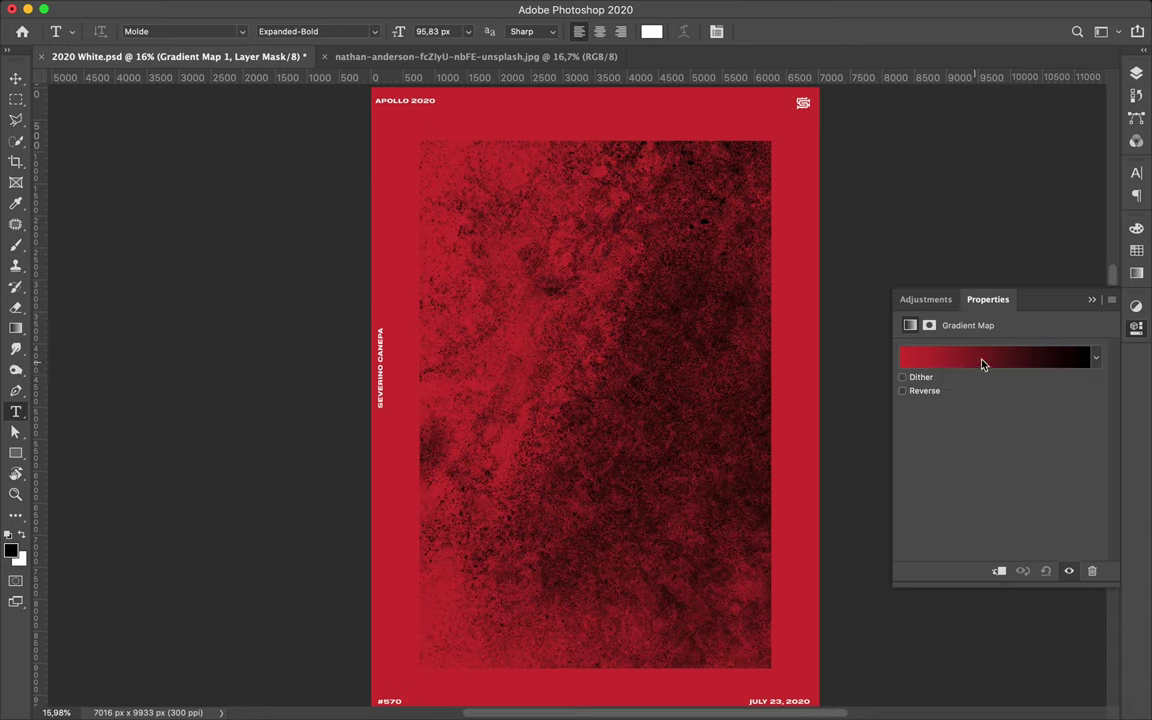
Delete the stray Lorem Ipsum placeholder text layer
click(980, 162)
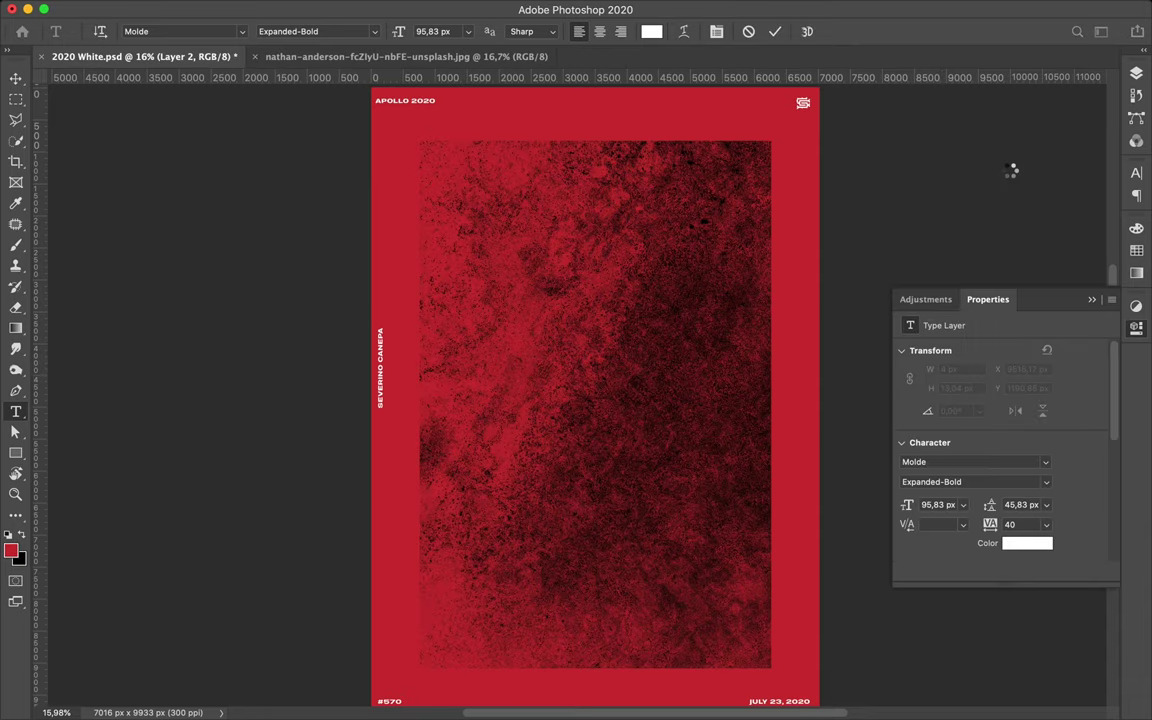
key(Escape)
key(v)
key(F7)
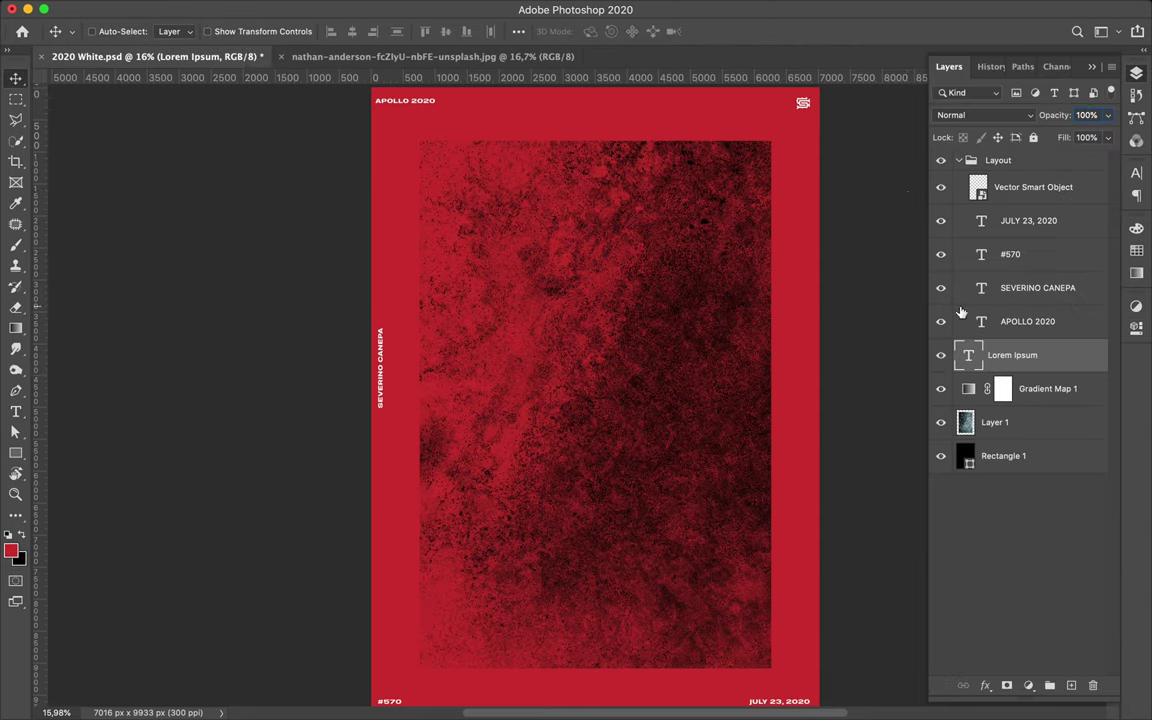
key(Delete)
key(alt+bracketright)
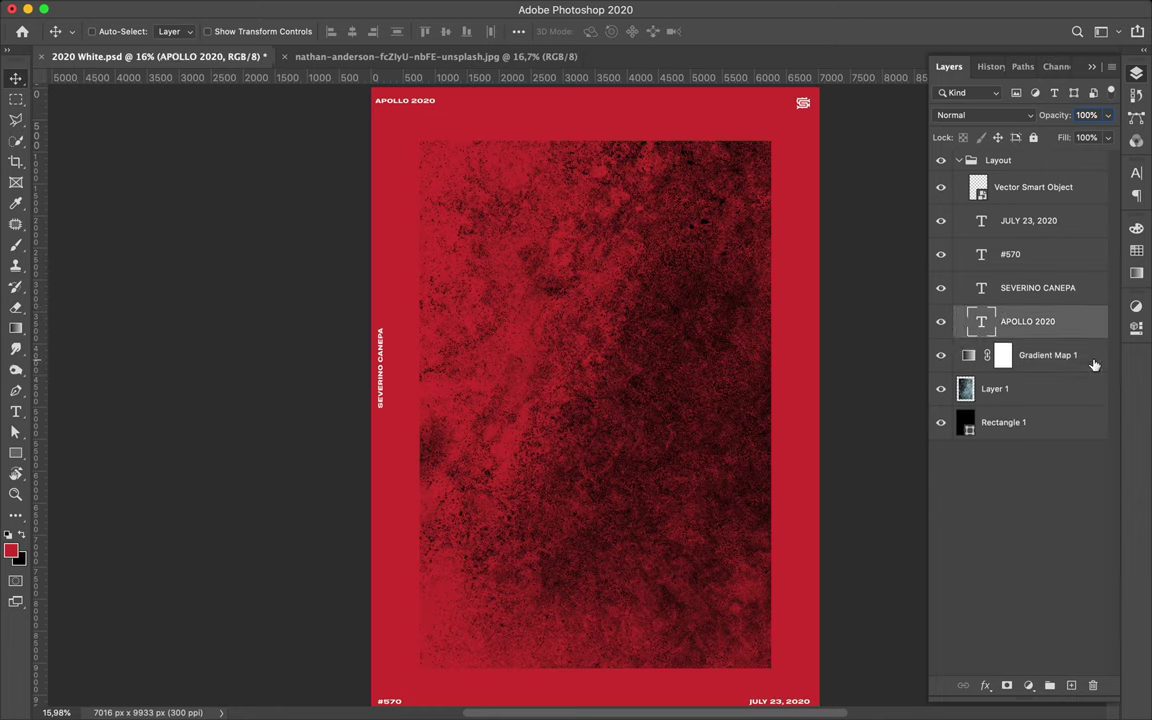
Place a new empty type layer above Gradient Map 1 on the texture
click(1094, 365)
key(t)
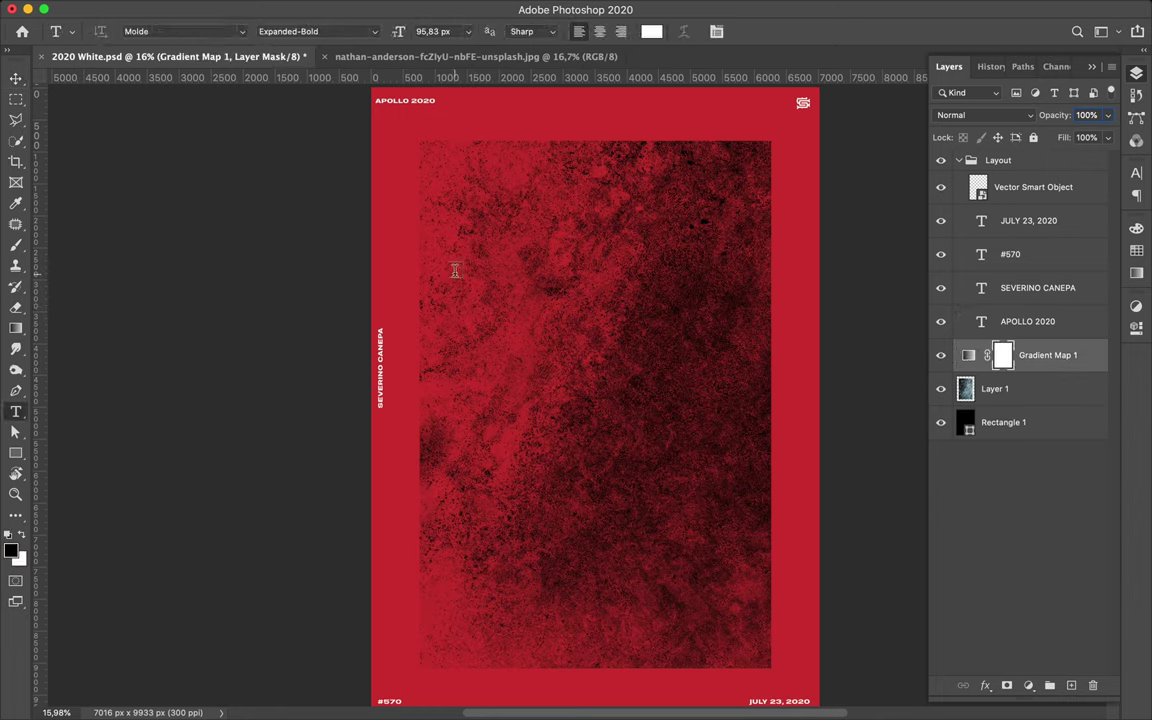
click(455, 274)
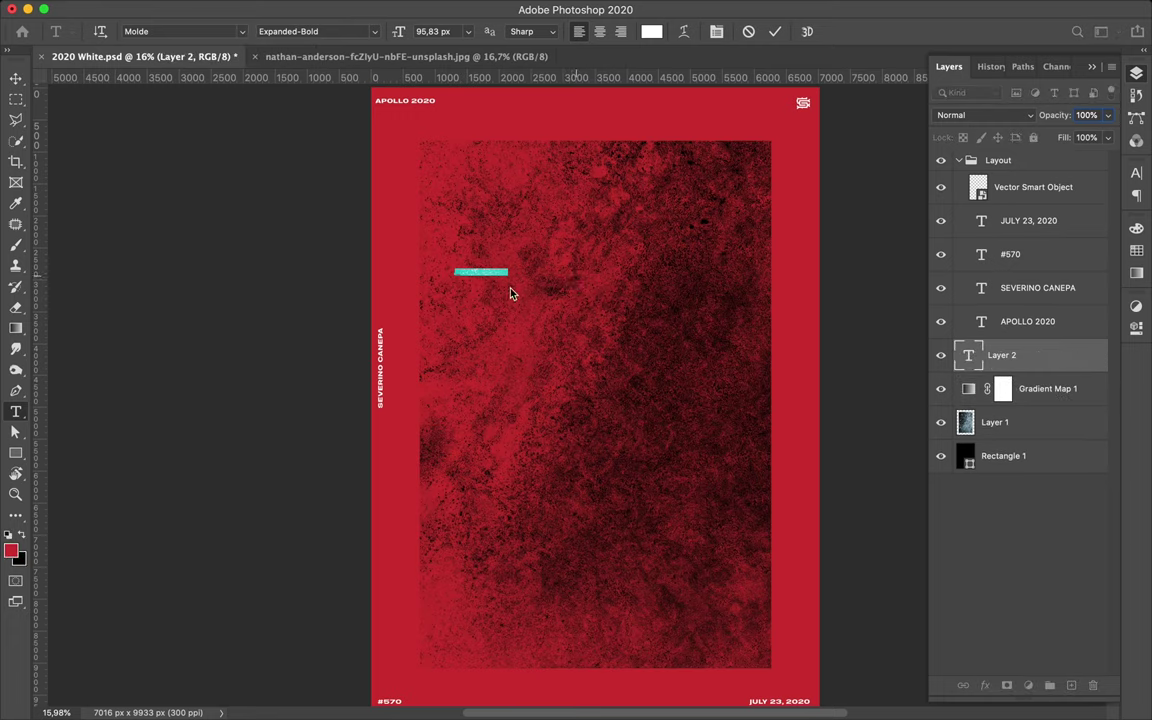
Move the white RED text to the top centre, enlarge it, and duplicate it below-right
key(ctrl+h)
key(v)
mouse_move(480, 277)
mouse_down()
mouse_move(545, 229)
mouse_move(671, 288)
mouse_move(641, 248)
mouse_up()
key(ctrl+t)
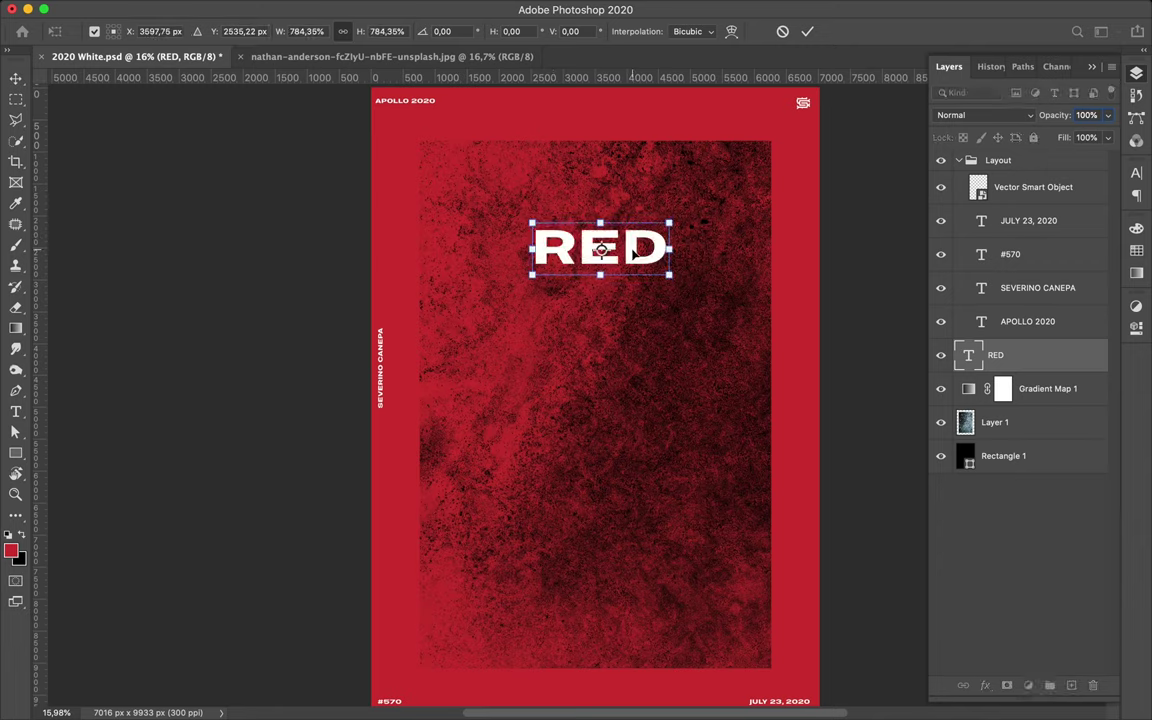
key(Return)
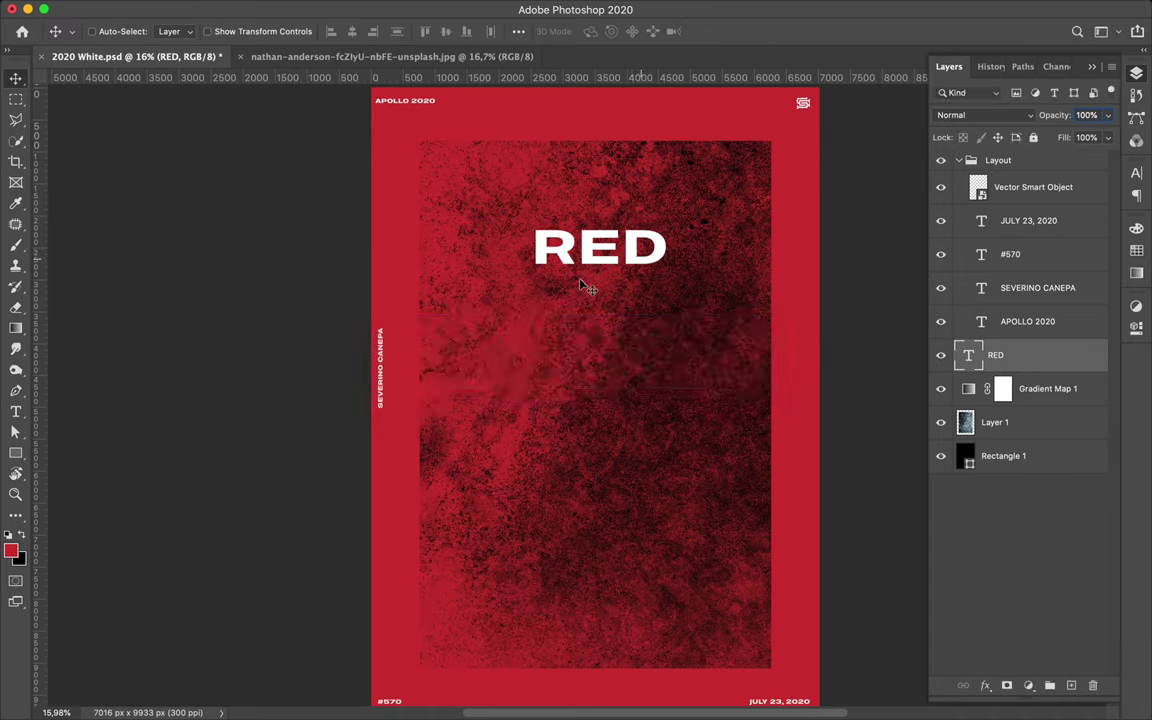
drag(703, 295, 690, 291)
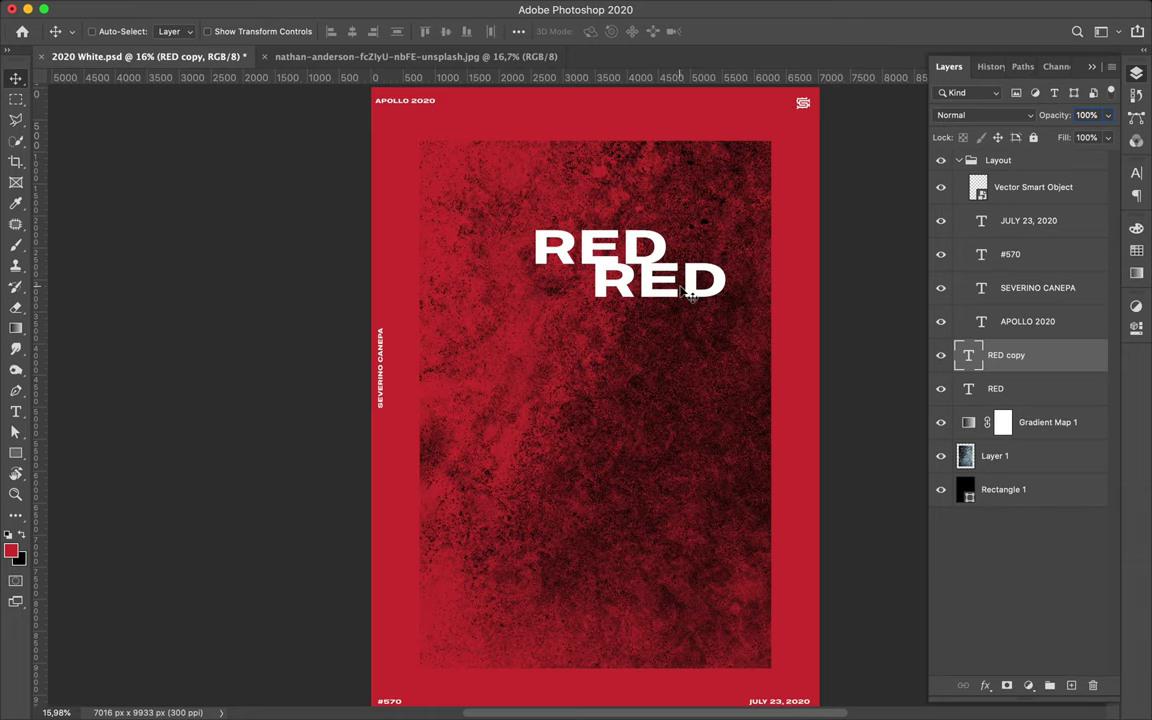
Select the duplicate RED's letters and review the Molde Expanded-Bold alternate R glyphs
key(t)
double_click(633, 274)
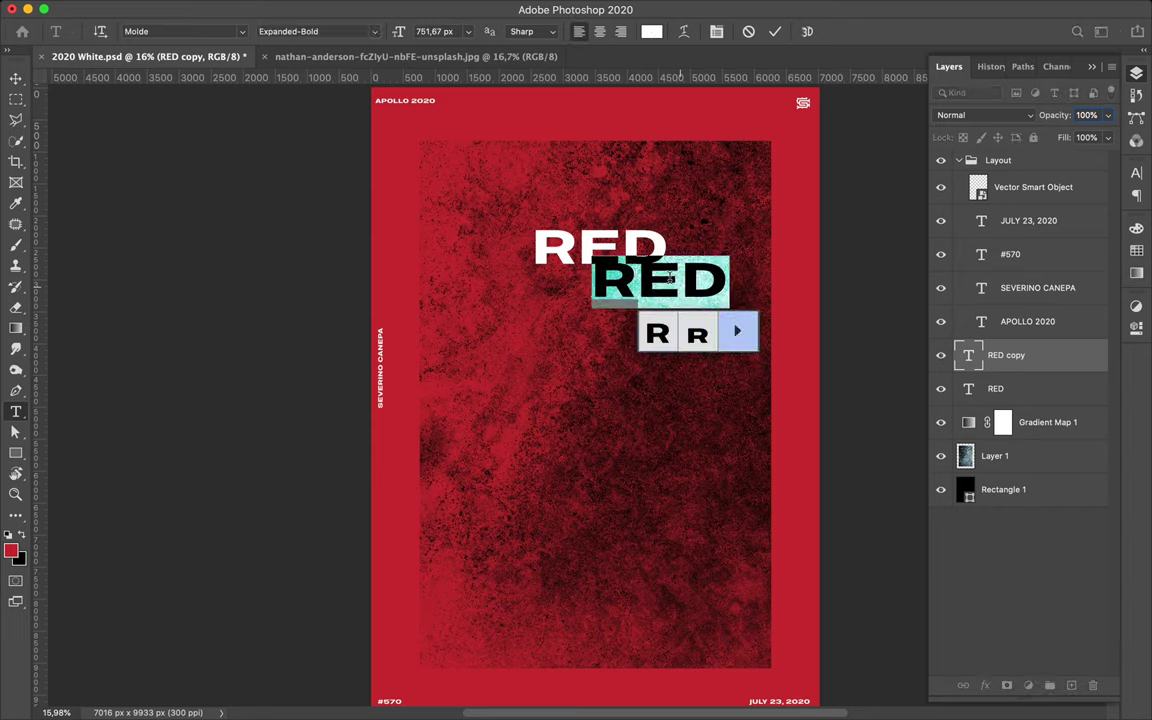
key(Return)
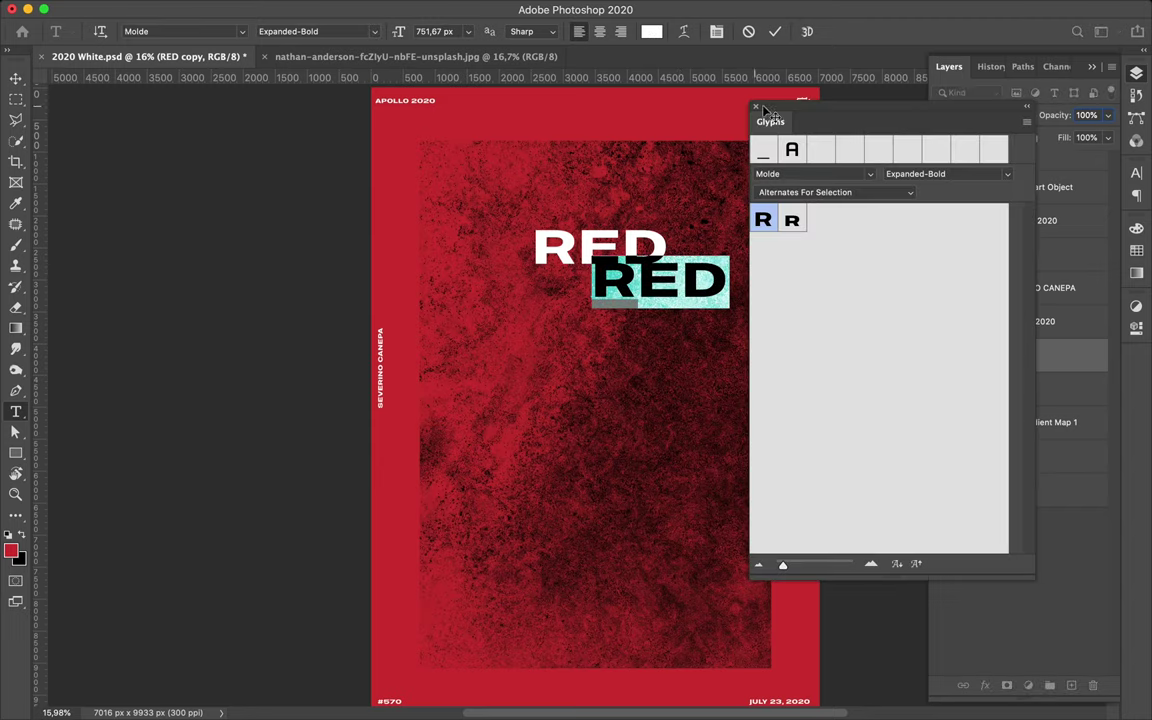
click(685, 97)
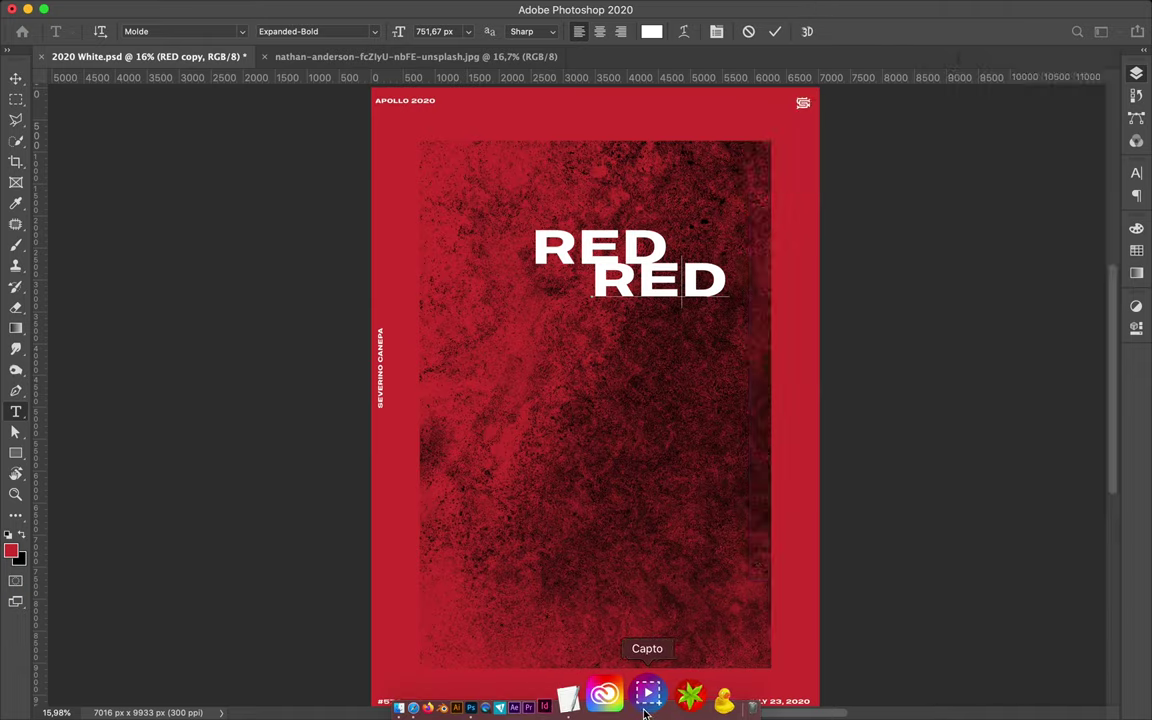
Retype the RED copy as '&' and position it beside RED
click(648, 694)
click(832, 9)
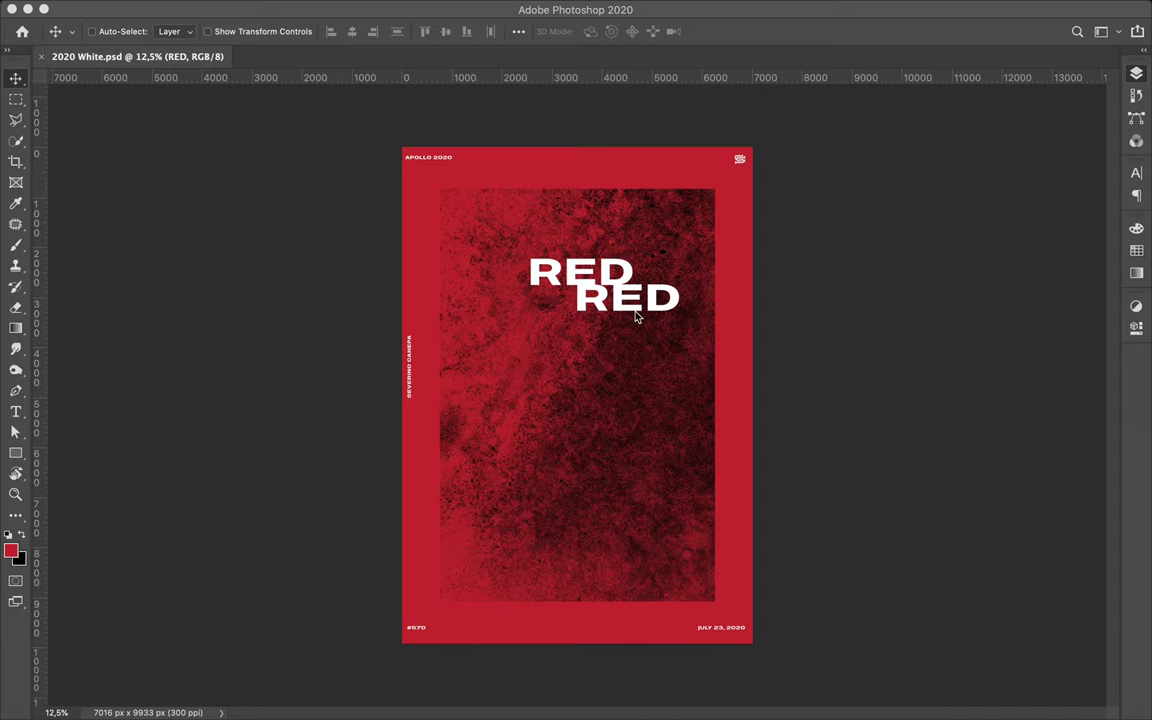
double_click(634, 282)
text(&)
key(ctrl+Return)
mouse_move(600, 278)
mouse_down()
mouse_move(665, 268)
mouse_move(535, 305)
mouse_move(500, 298)
mouse_up()
Create the words BLACK and GRUNGE from copies, stacking GRUNGE under BLACK
double_click(535, 305)
text(BLACK)
key(ctrl+Return)
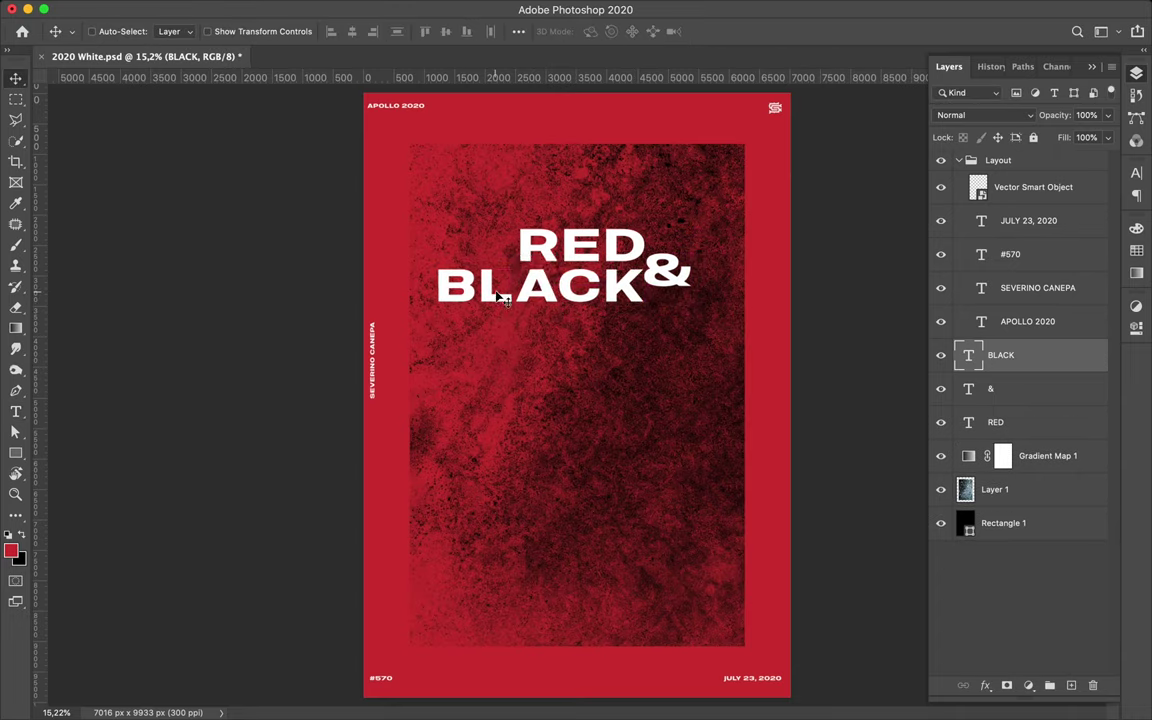
drag(503, 298, 587, 368)
double_click(617, 360)
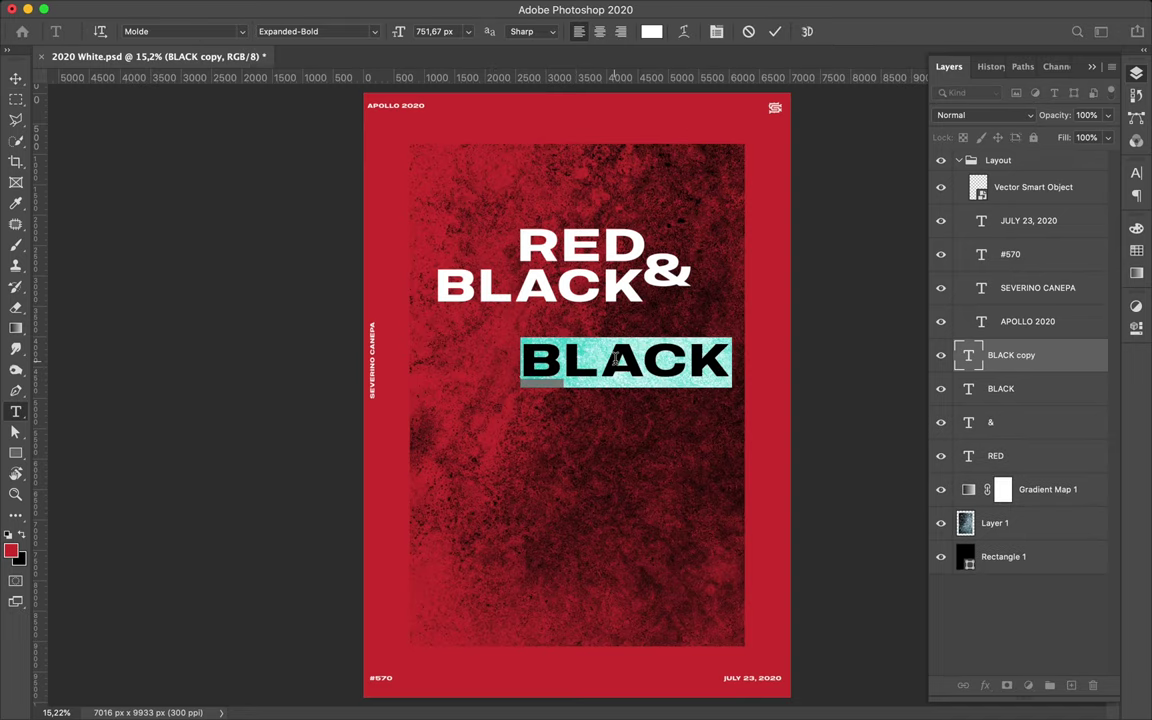
text(GRUNGE)
key(ctrl+Return)
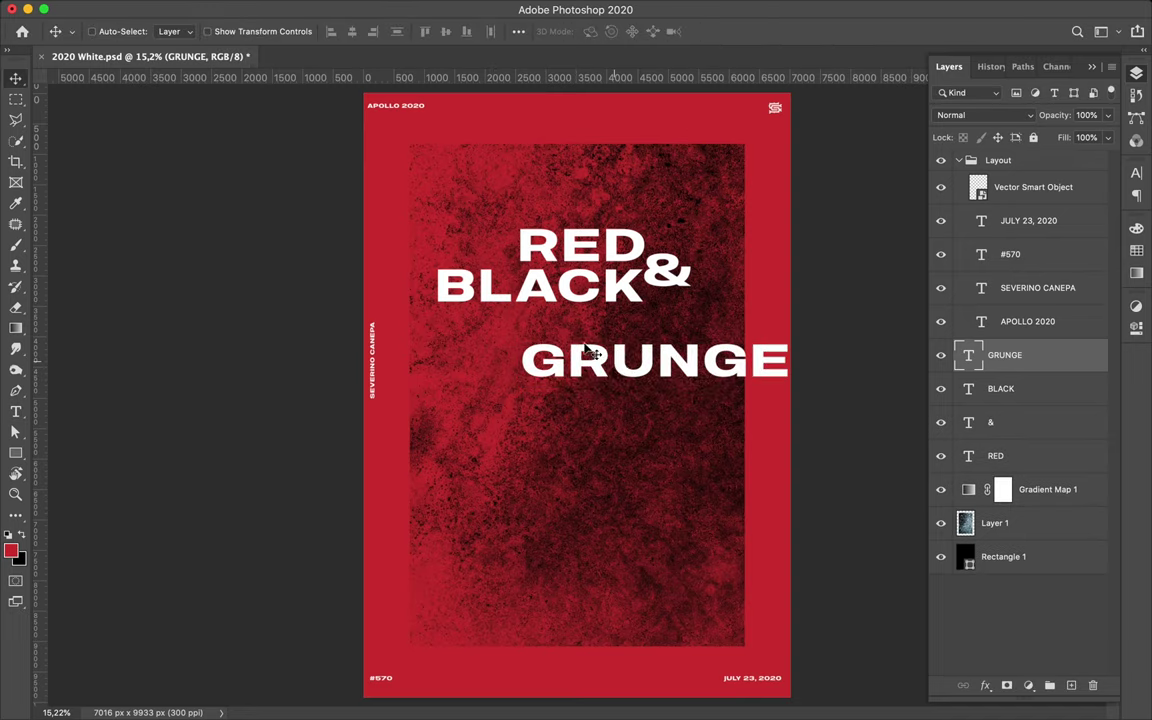
drag(588, 352, 542, 317)
Add WALL below GRUNGE, nudge the & right, and collapse the Layout group
drag(622, 334, 560, 370)
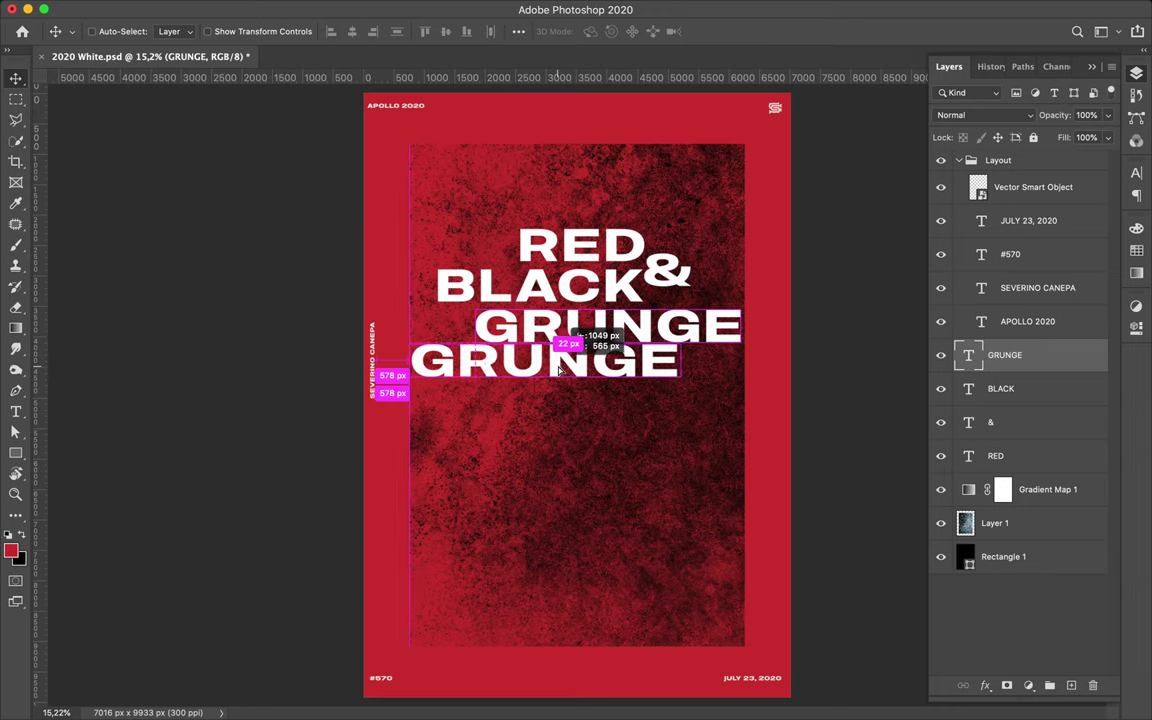
double_click(558, 366)
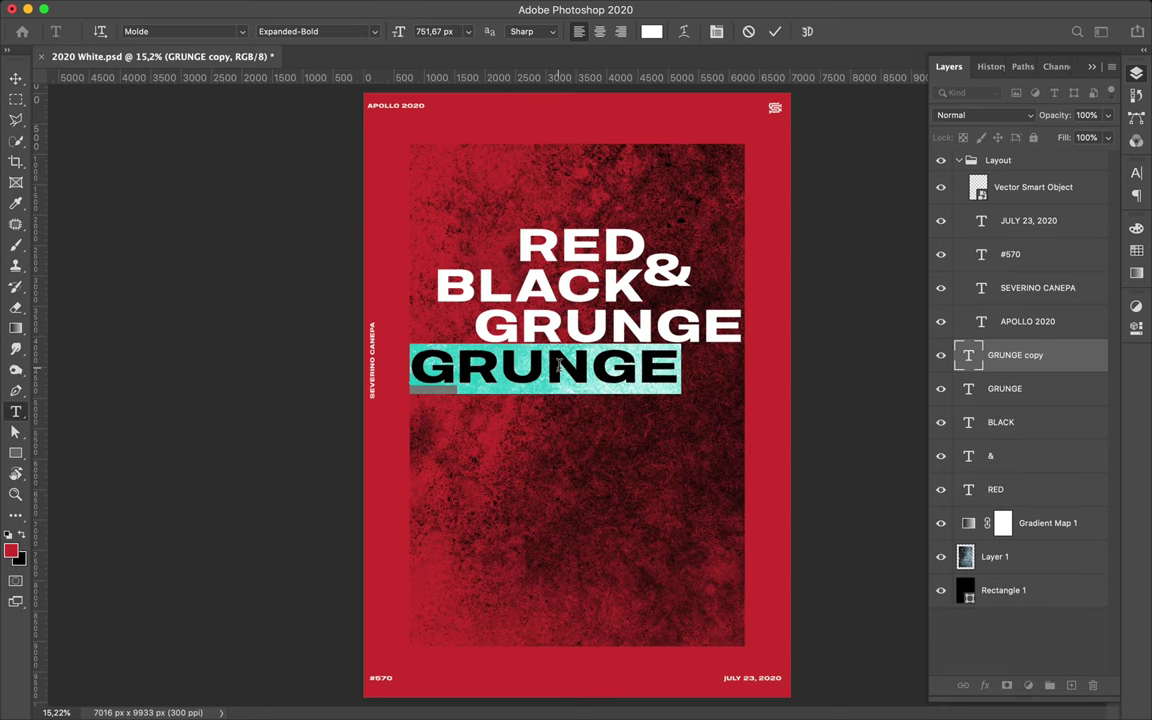
text(WALL)
key(ctrl+Return)
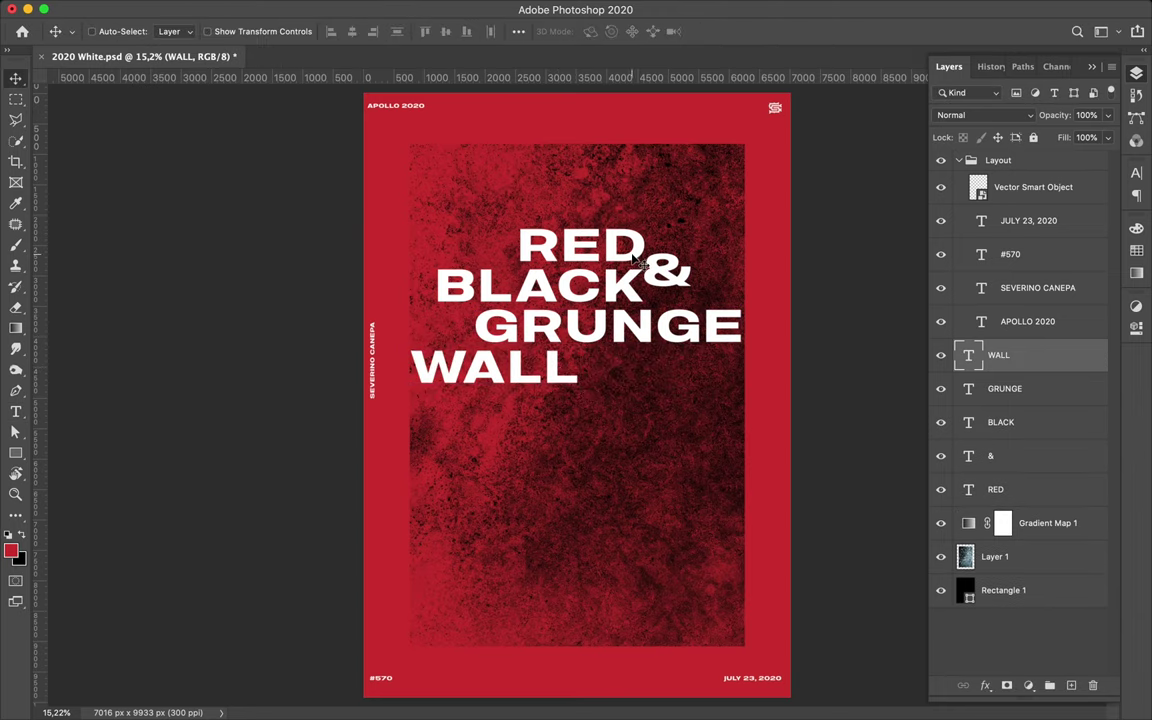
drag(614, 263, 620, 263)
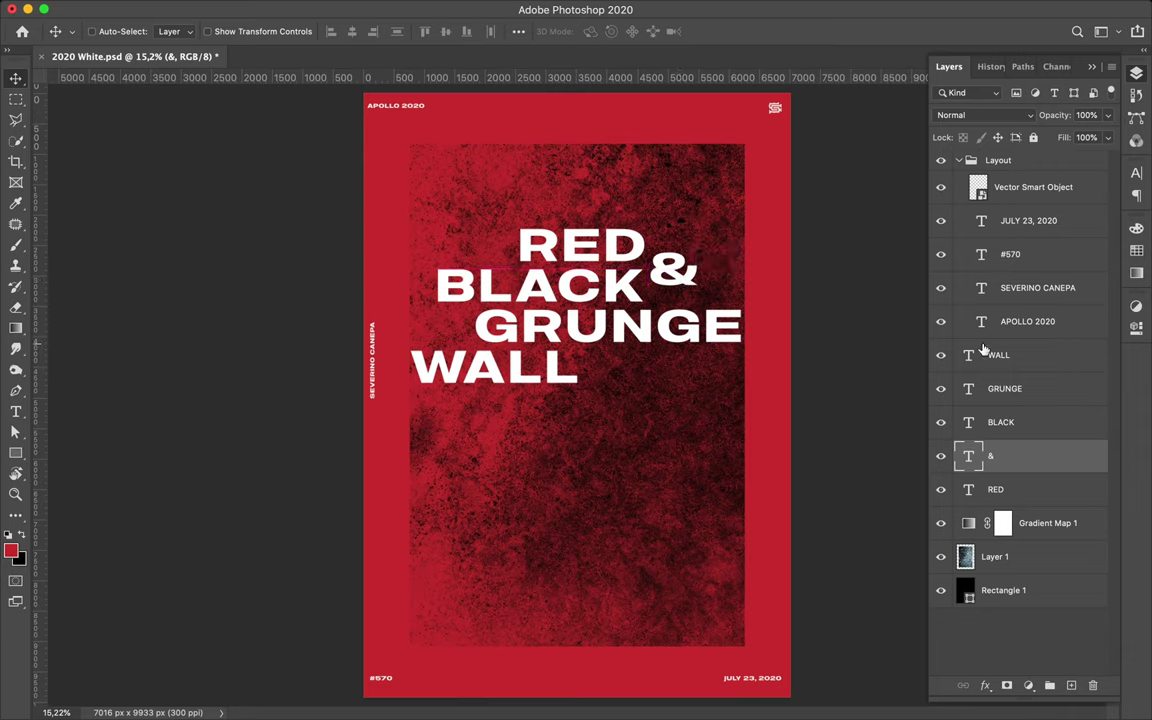
click(958, 160)
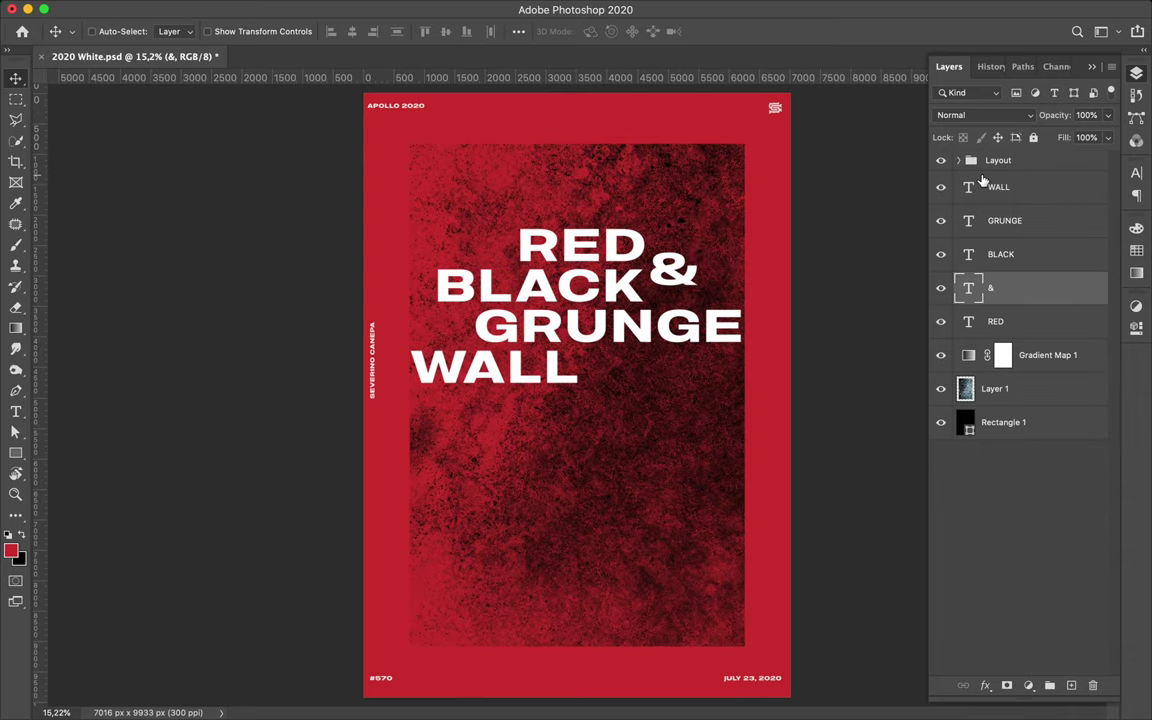
Shift RED left, undo the accidental 't' replacement, and commit RED unchanged
click(605, 460)
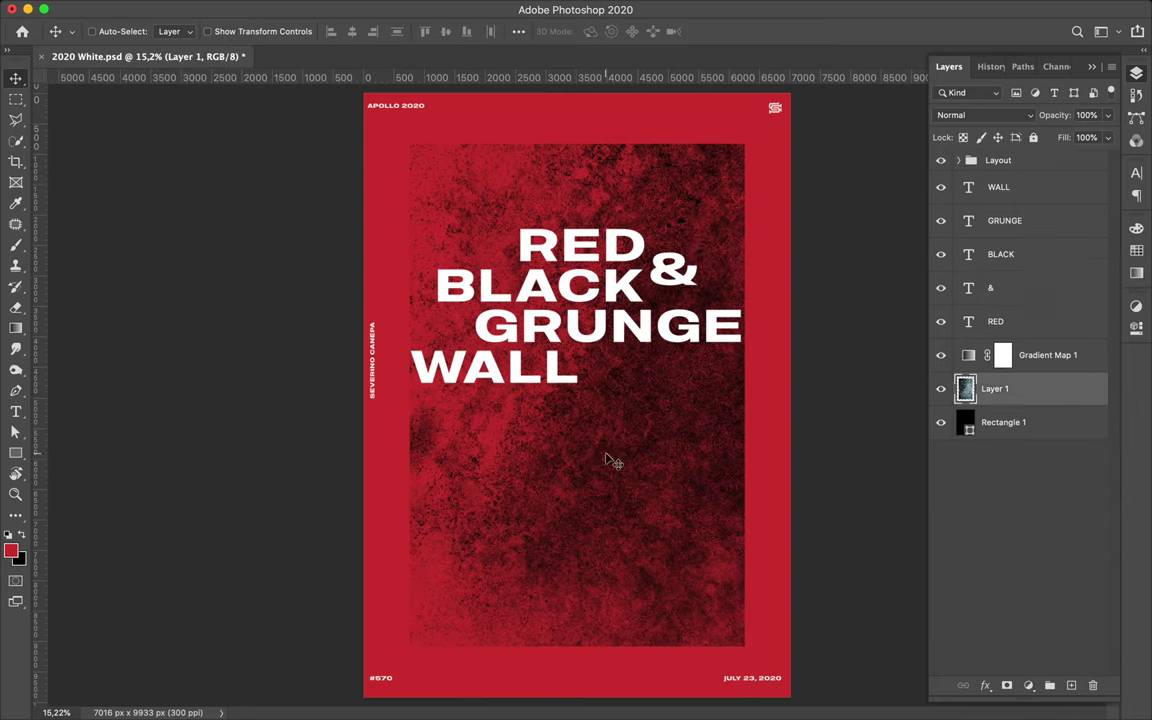
drag(527, 230, 520, 245)
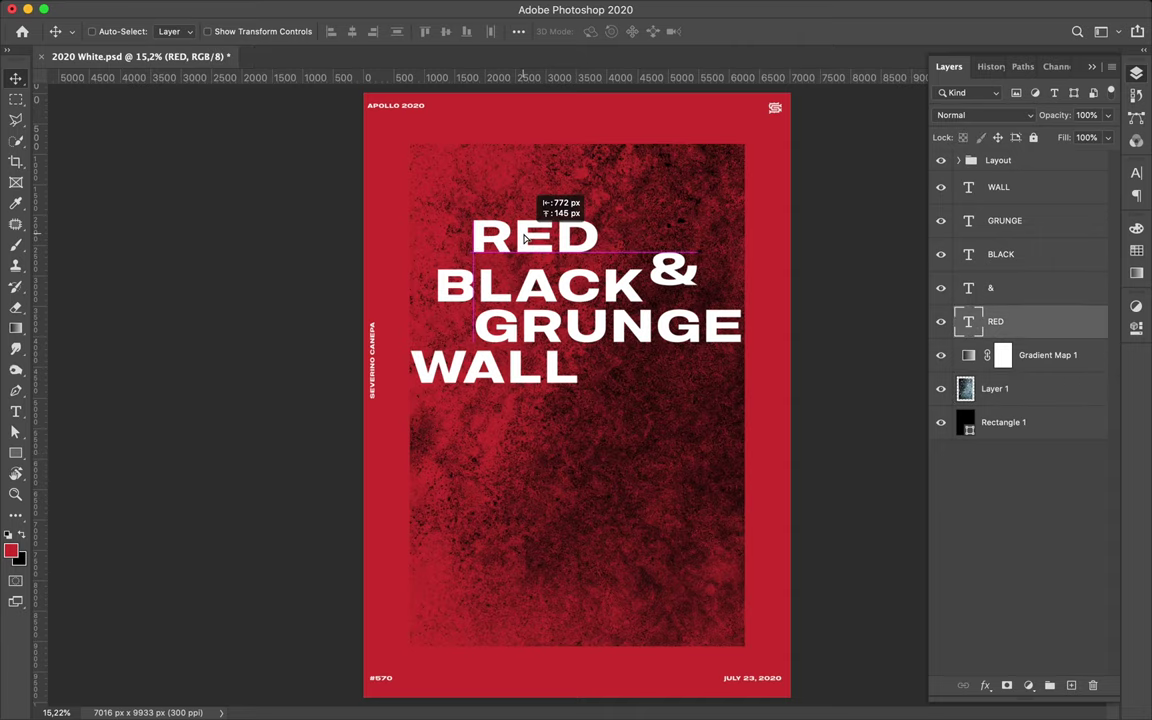
double_click(519, 243)
mouse_move(490, 237)
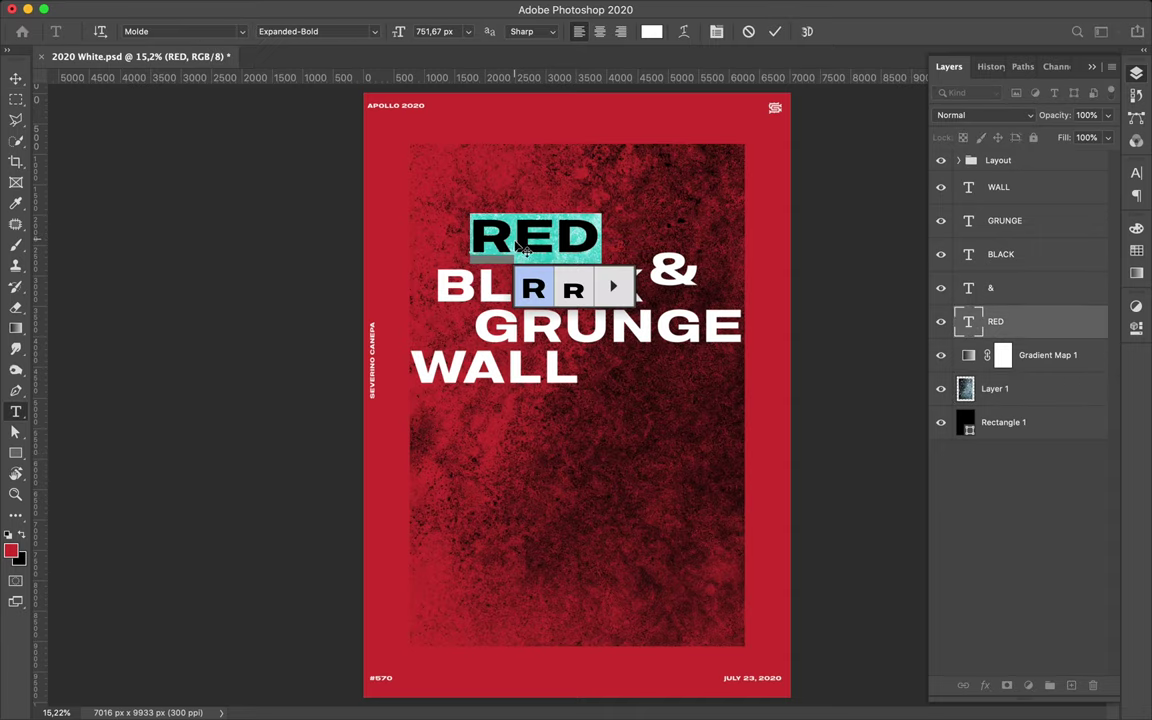
text(t)
key(ctrl+z)
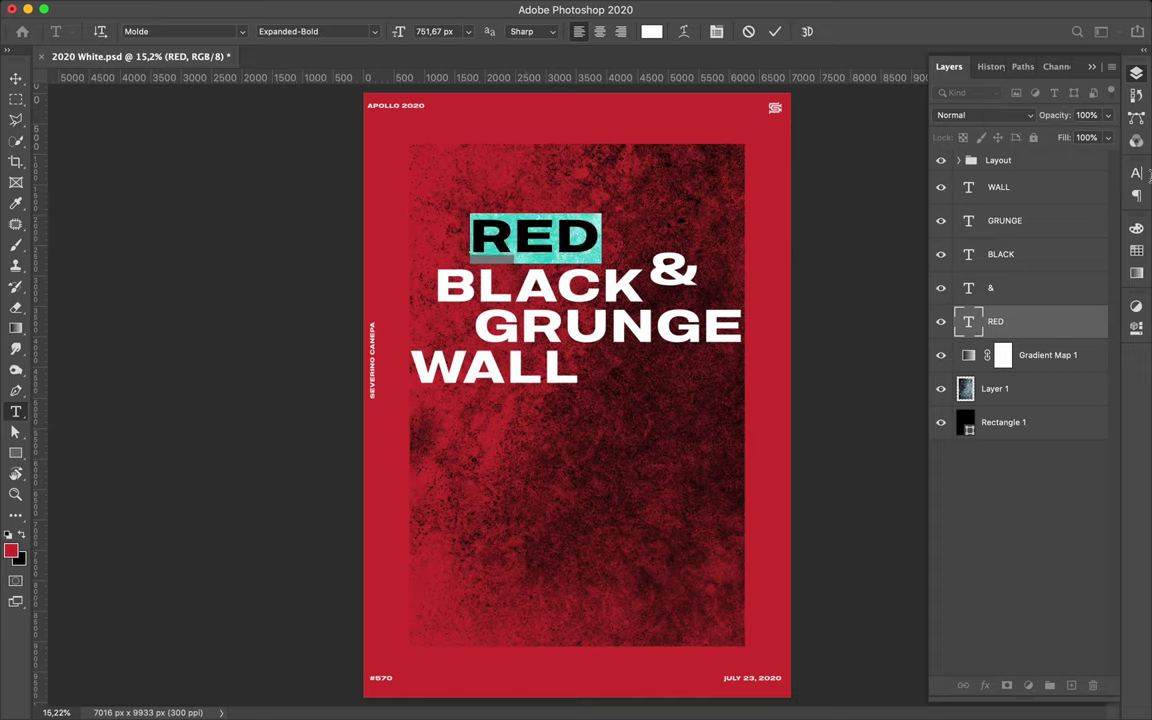
click(517, 236)
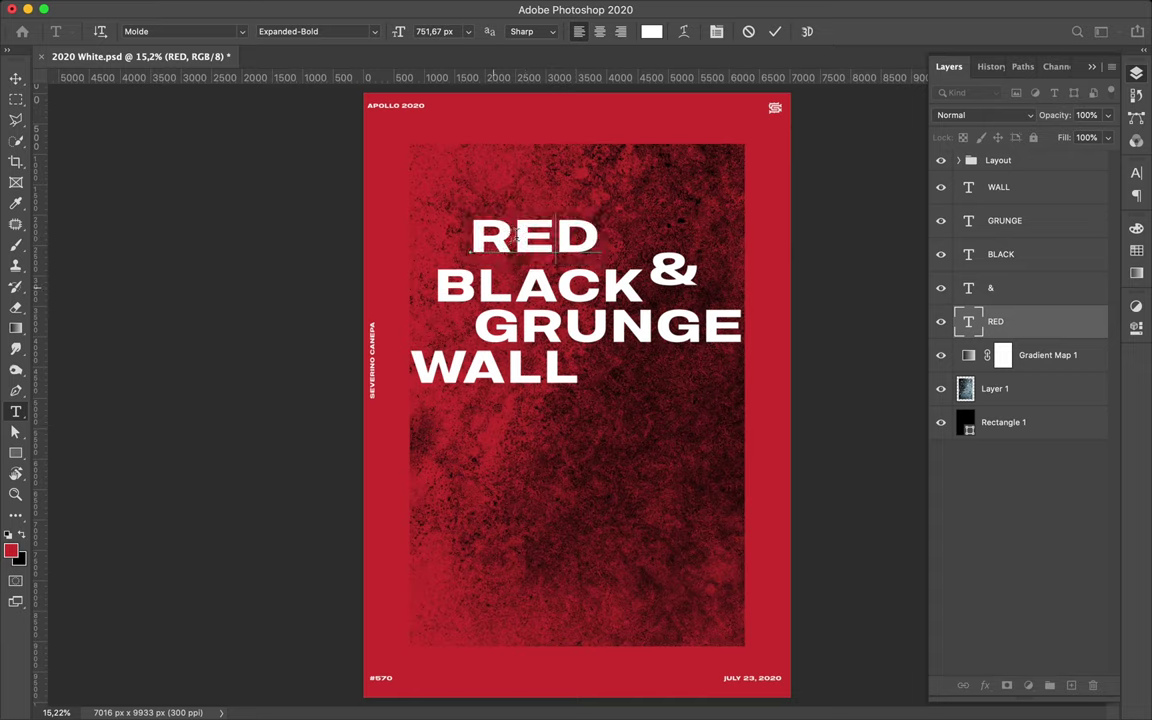
key(ctrl+Return)
key(v)
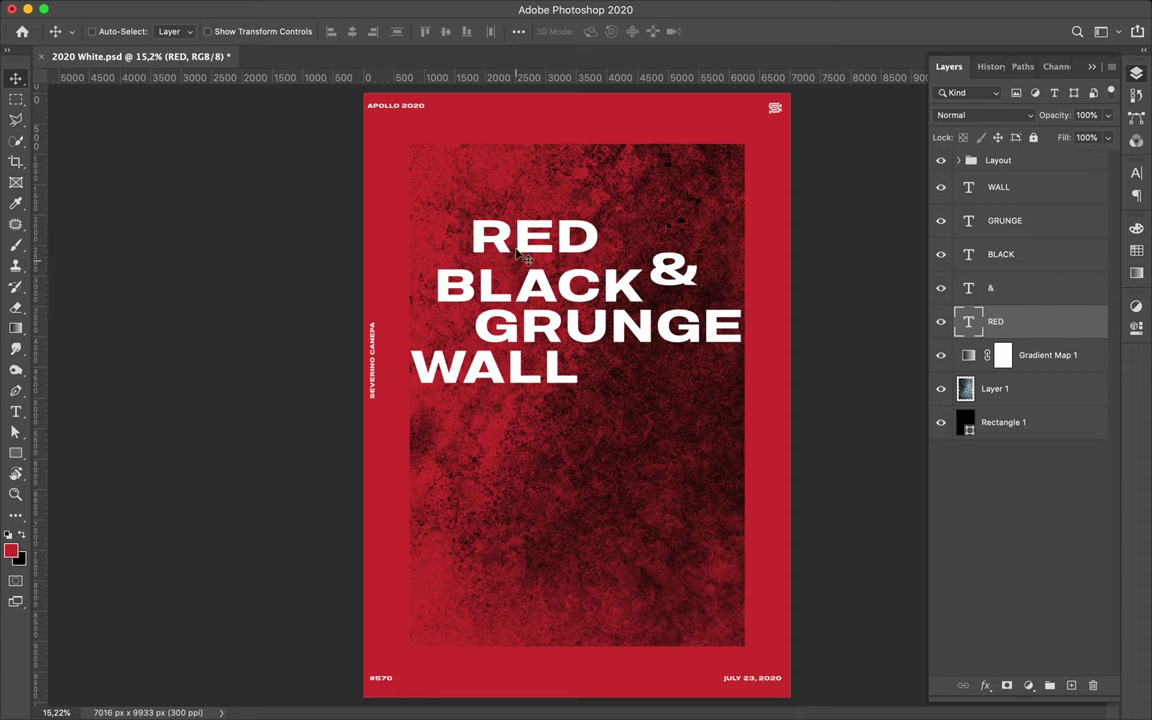
right_click(16, 411)
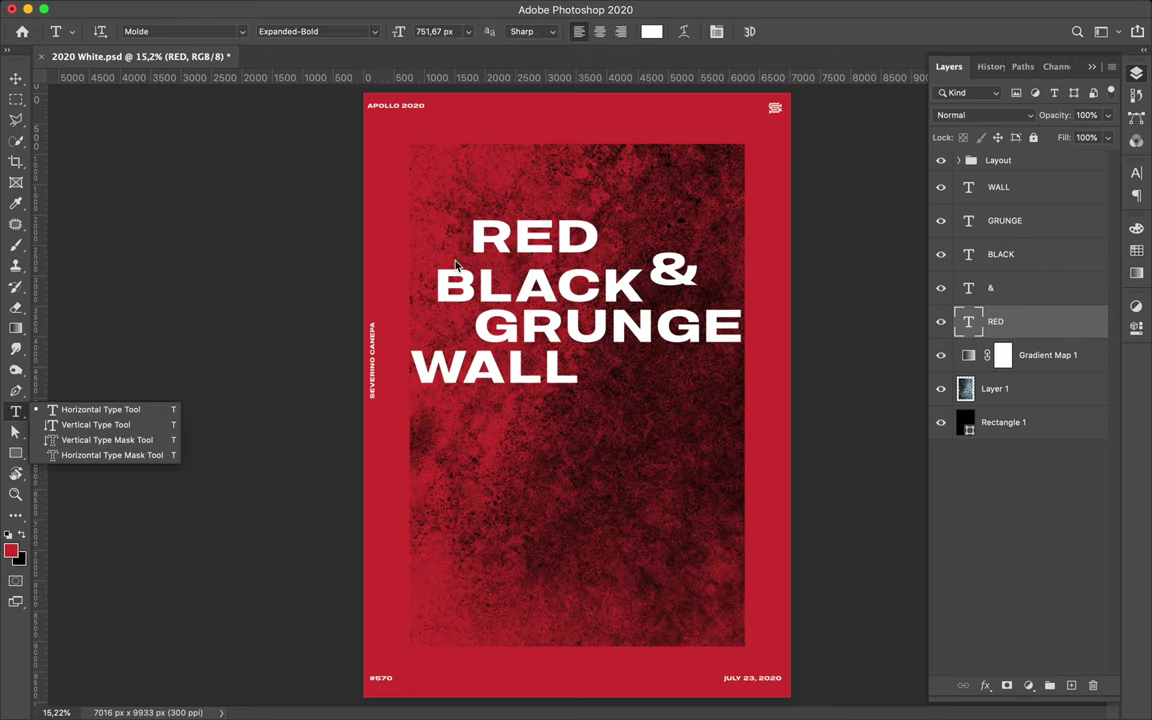
Set the kerning between R and E in RED to 800, then 900
click(128, 410)
click(513, 237)
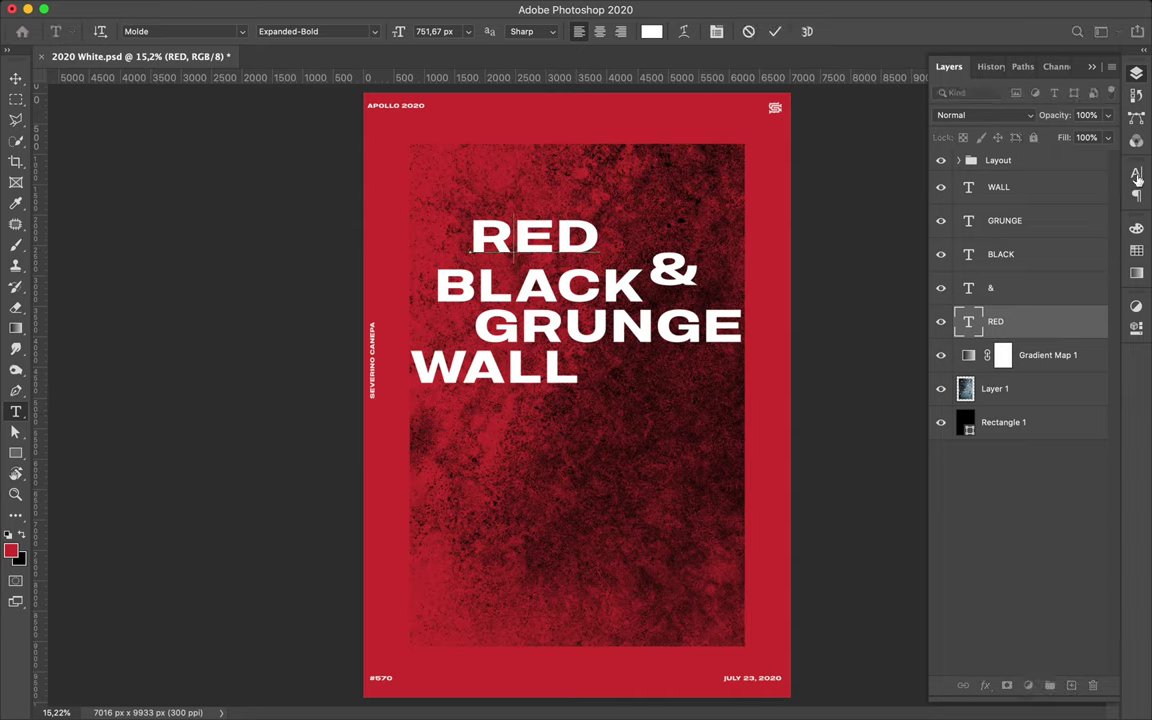
click(1137, 176)
click(1138, 176)
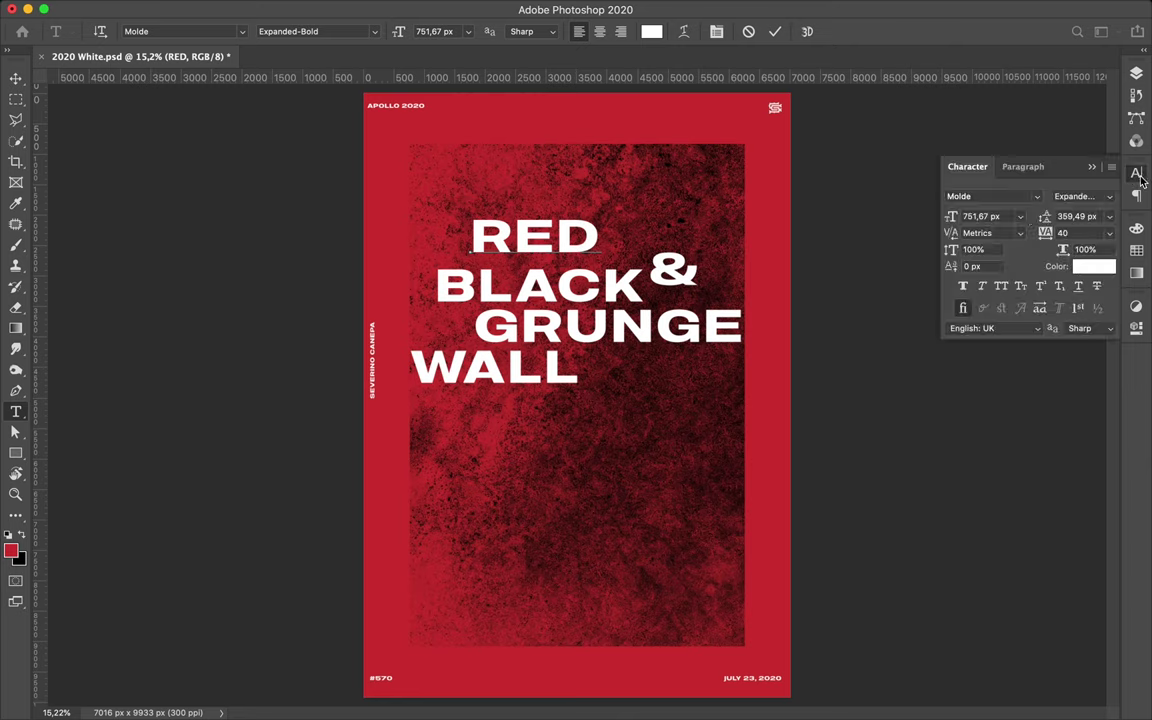
click(985, 232)
text(800)
key(Return)
key(shift+Up)
Widen kerning across all of RED until D reaches the poster's right edge
key(ctrl+a)
key(Return)
click(985, 233)
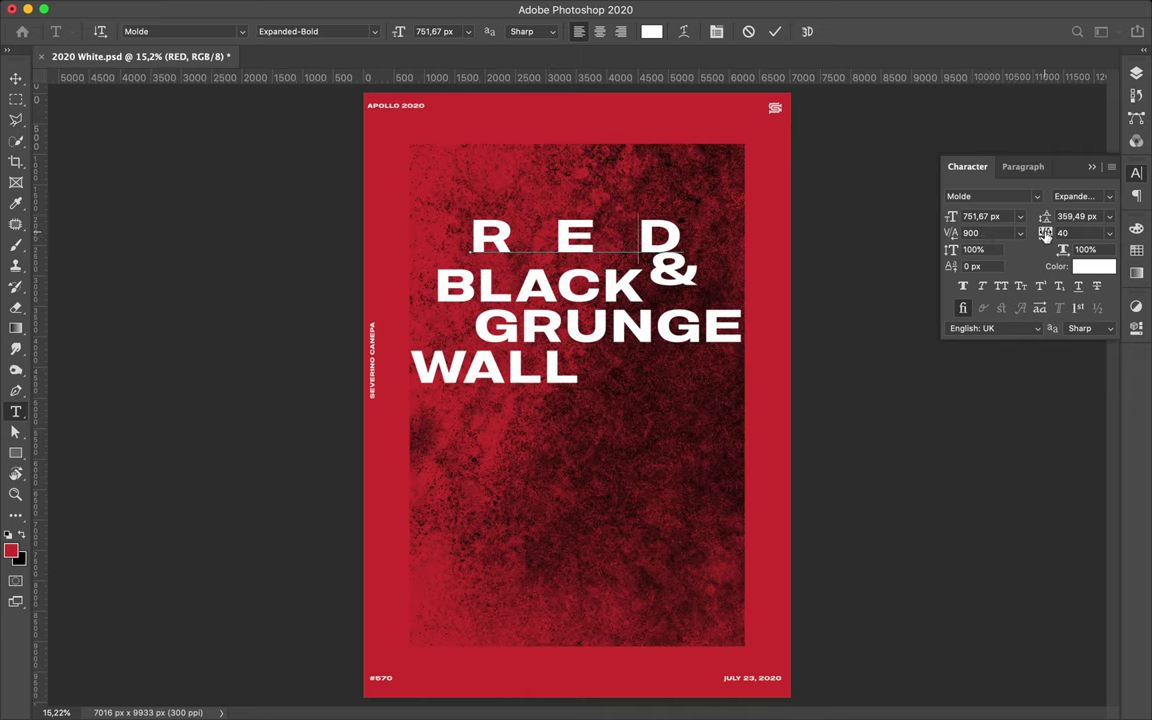
key(shift+Up)
key(shift+Up)
key(shift+Up)
key(shift+Up)
key(shift+Up)
key(shift+Up)
key(shift+Up)
key(shift+Up)
key(shift+Up)
key(shift+Up)
key(shift+Up)
key(shift+Up)
key(shift+Up)
key(shift+Up)
key(shift+Up)
key(shift+Up)
key(shift+Up)
key(shift+Up)
key(shift+Up)
key(shift+Up)
key(shift+Up)
key(shift+Up)
key(shift+Up)
key(shift+Up)
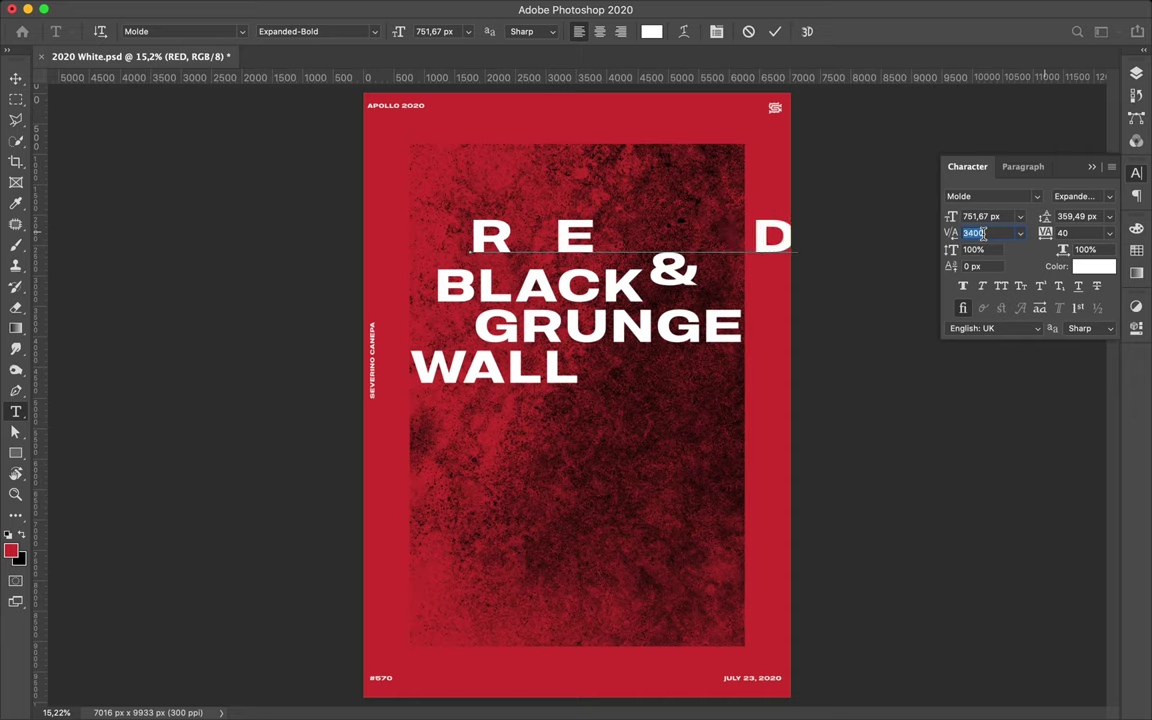
key(shift+Up)
key(shift+Up)
key(shift+Up)
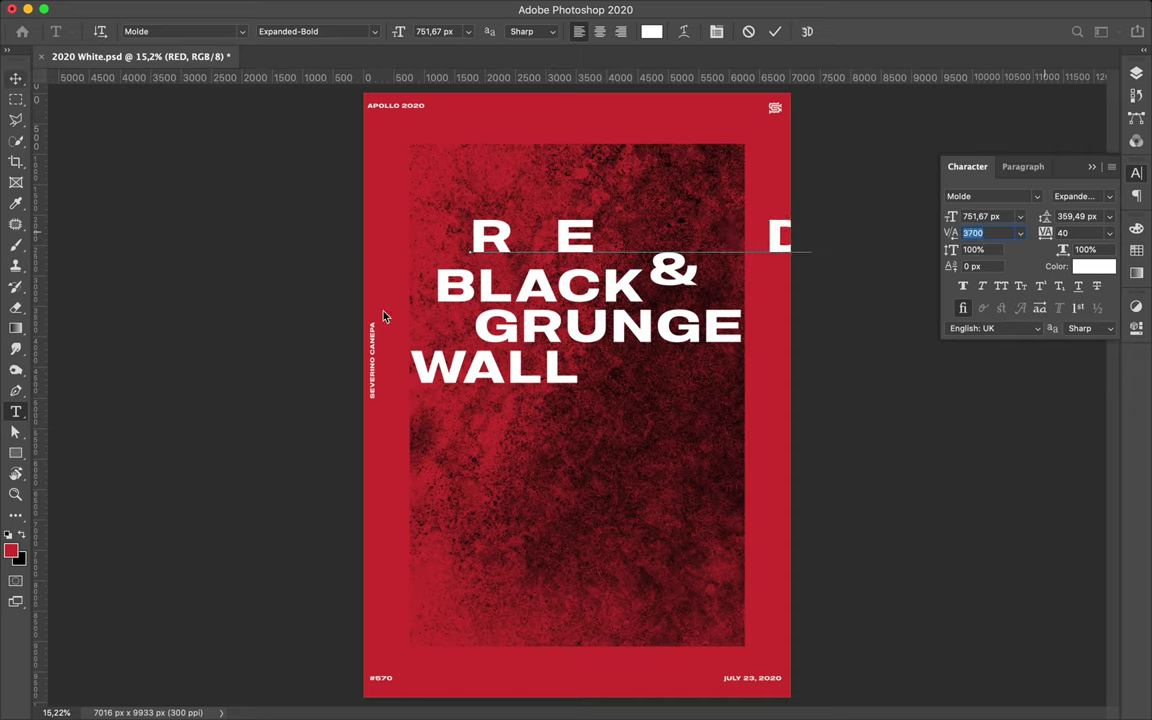
key(ctrl+Return)
key(v)
Kern BLACK: 200 after B, 400 between L and A, next pair reset to 0
key(t)
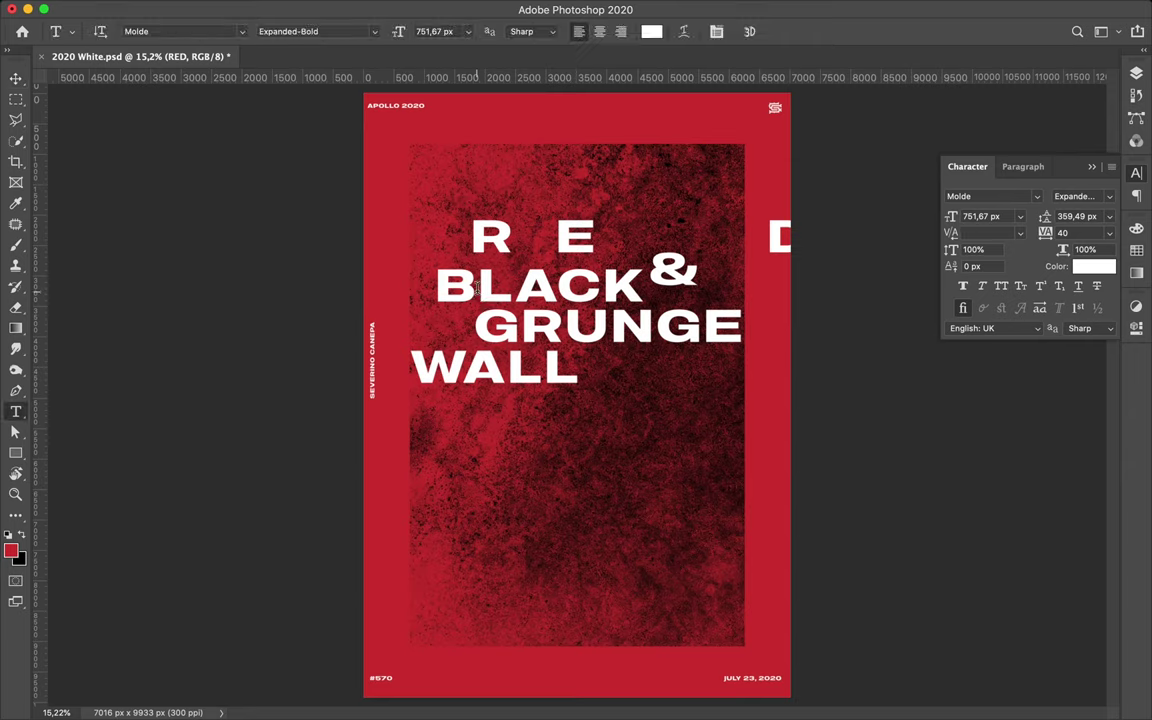
click(440, 285)
click(977, 233)
text(200)
key(Return)
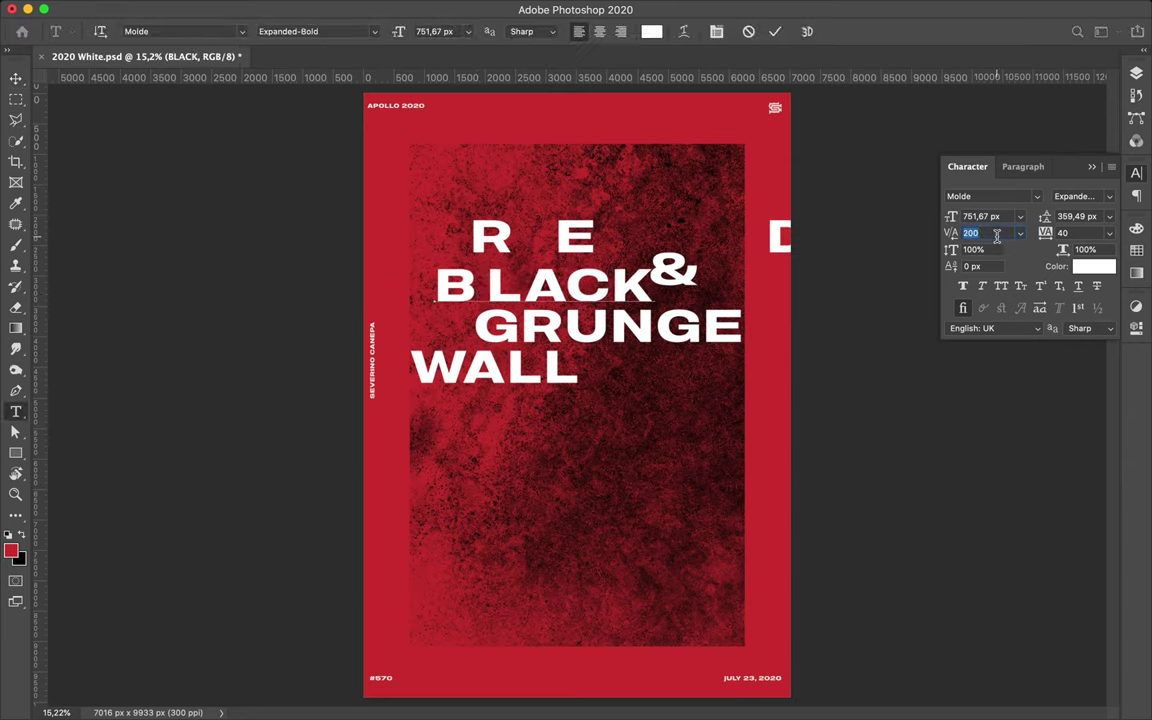
click(526, 286)
click(996, 233)
text(400)
key(Return)
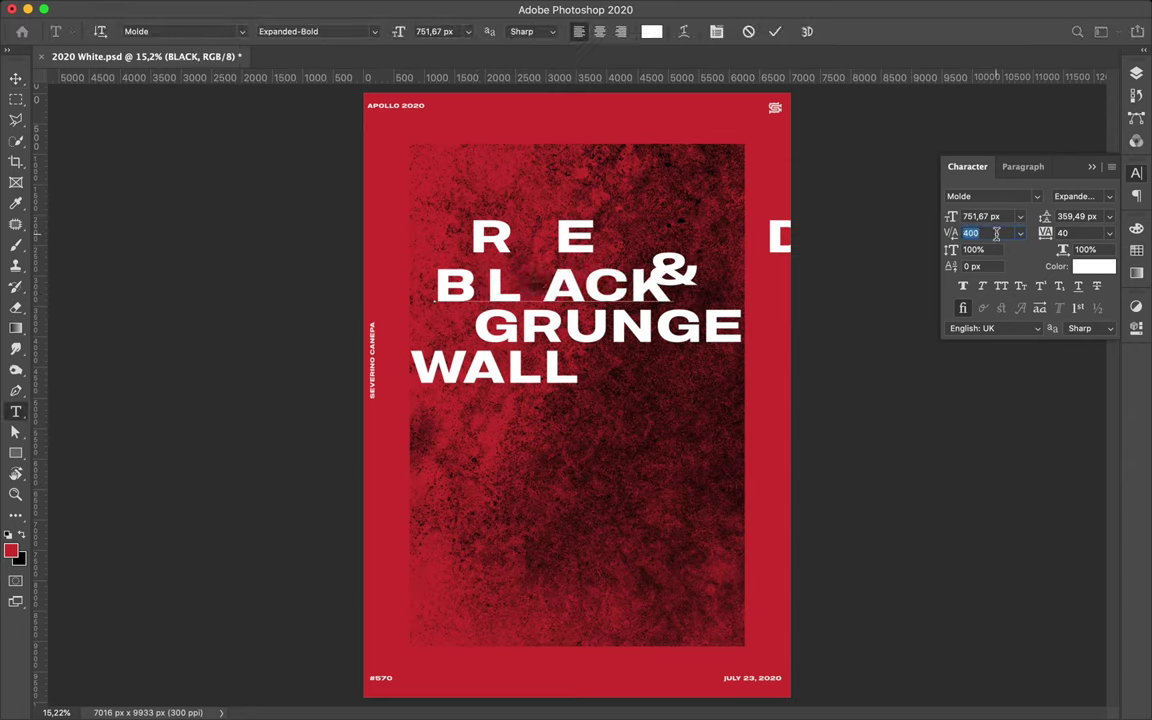
click(588, 287)
click(990, 233)
text(-100)
key(Return)
text(0)
key(Return)
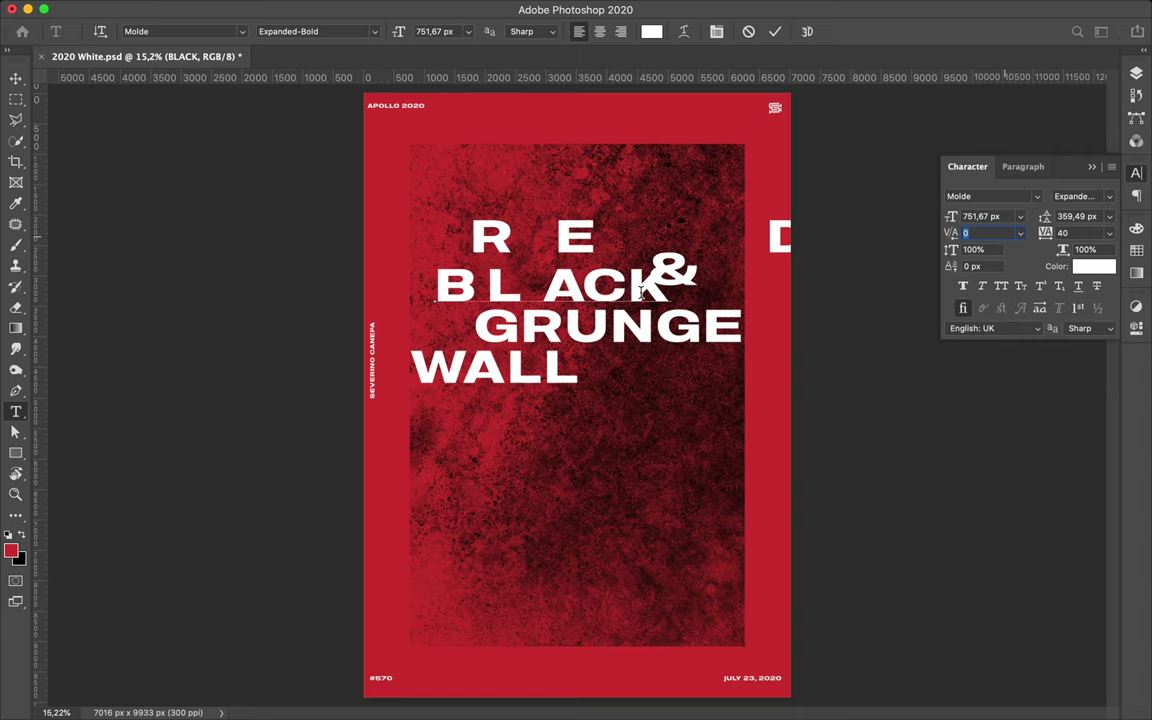
Raise kerning to 600 and above so K clears the ampersand, then tighten A–C
text(200)
key(Return)
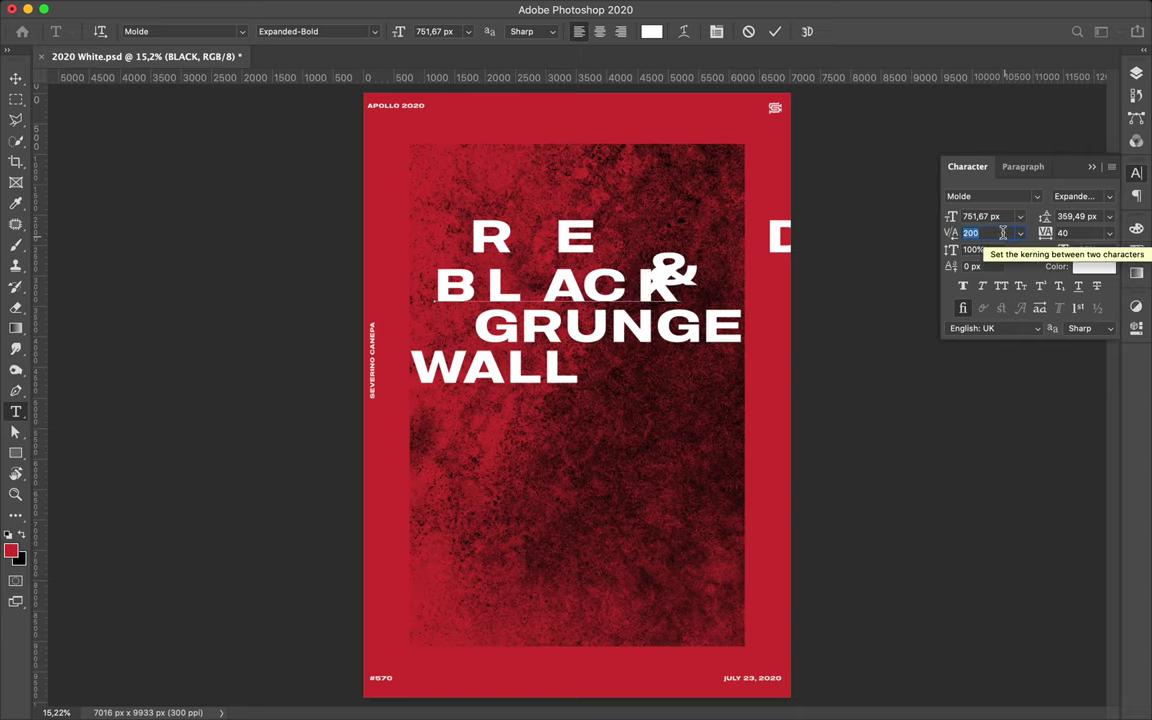
text(600)
key(Return)
key(shift+Up)
key(shift+Up)
key(shift+Up)
key(shift+Up)
key(shift+Up)
key(shift+Up)
key(shift+Up)
key(shift+Up)
key(shift+Up)
click(596, 302)
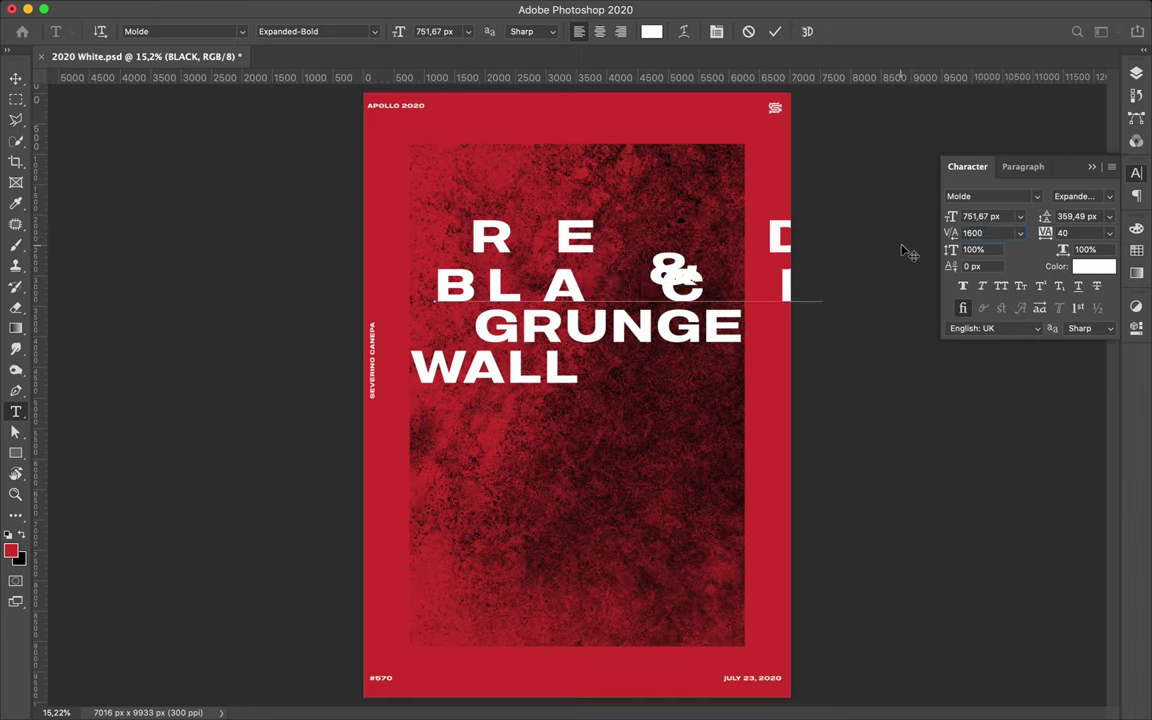
click(999, 234)
key(shift+Down)
key(shift+Down)
key(shift+Down)
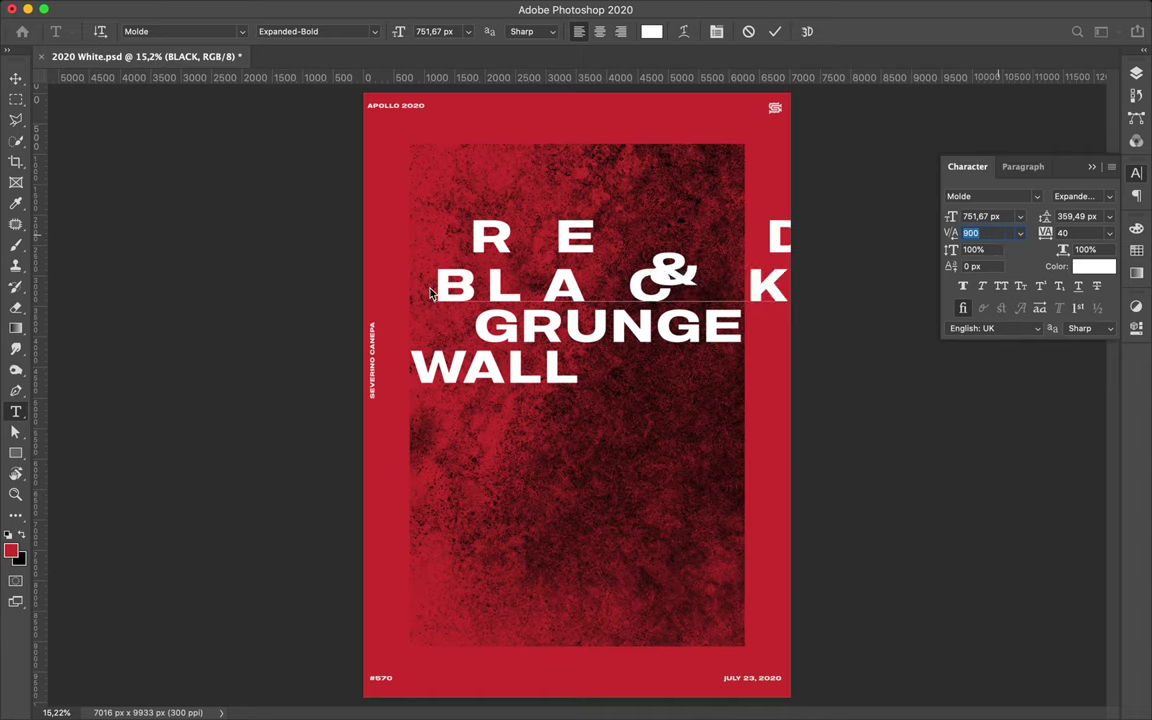
Move the BLACK line to the poster's left edge and check the &, GRUNGE and WALL layers
key(Escape)
key(v)
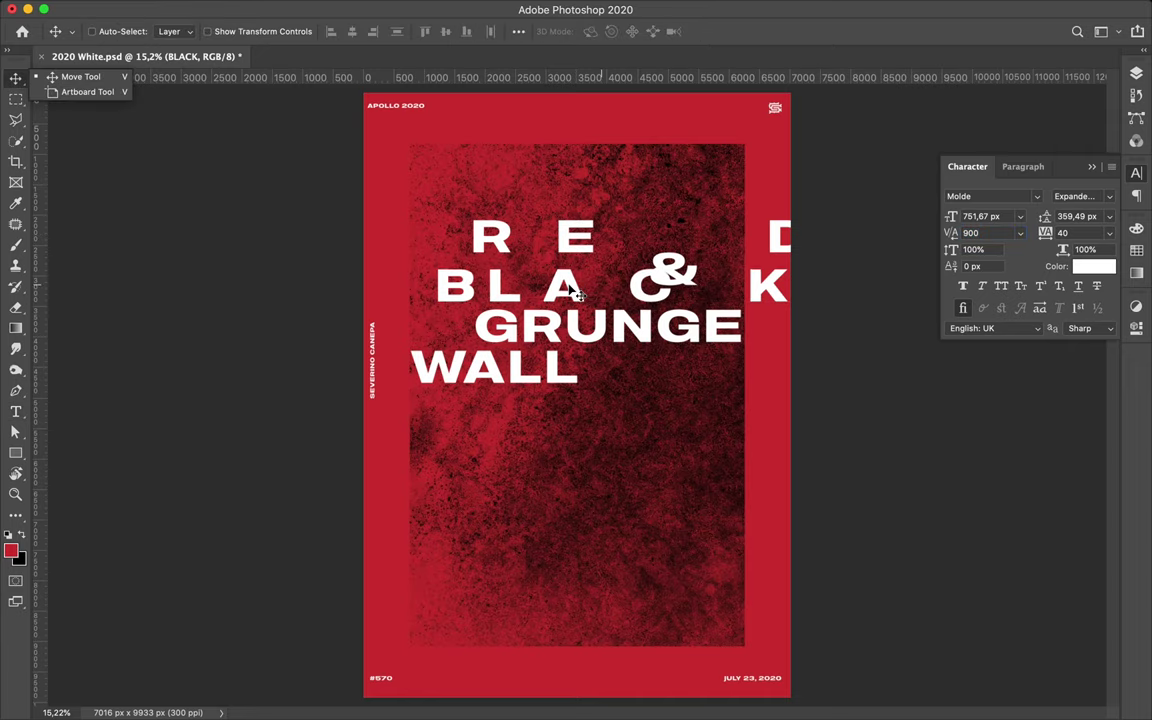
mouse_move(549, 292)
mouse_down()
mouse_move(543, 305)
mouse_move(468, 305)
mouse_up()
click(562, 302)
click(505, 337)
click(560, 372)
Set Photoshop's Performance memory usage to 100% in Preferences
click(72, 8)
mouse_move(84, 58)
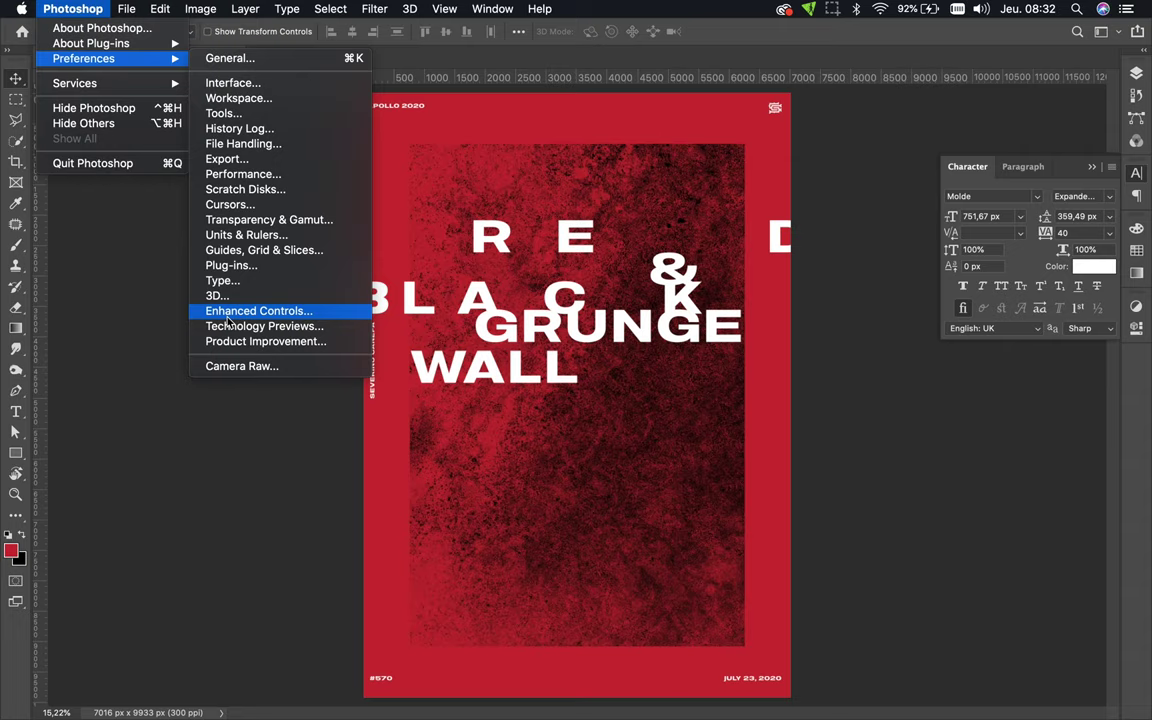
click(230, 326)
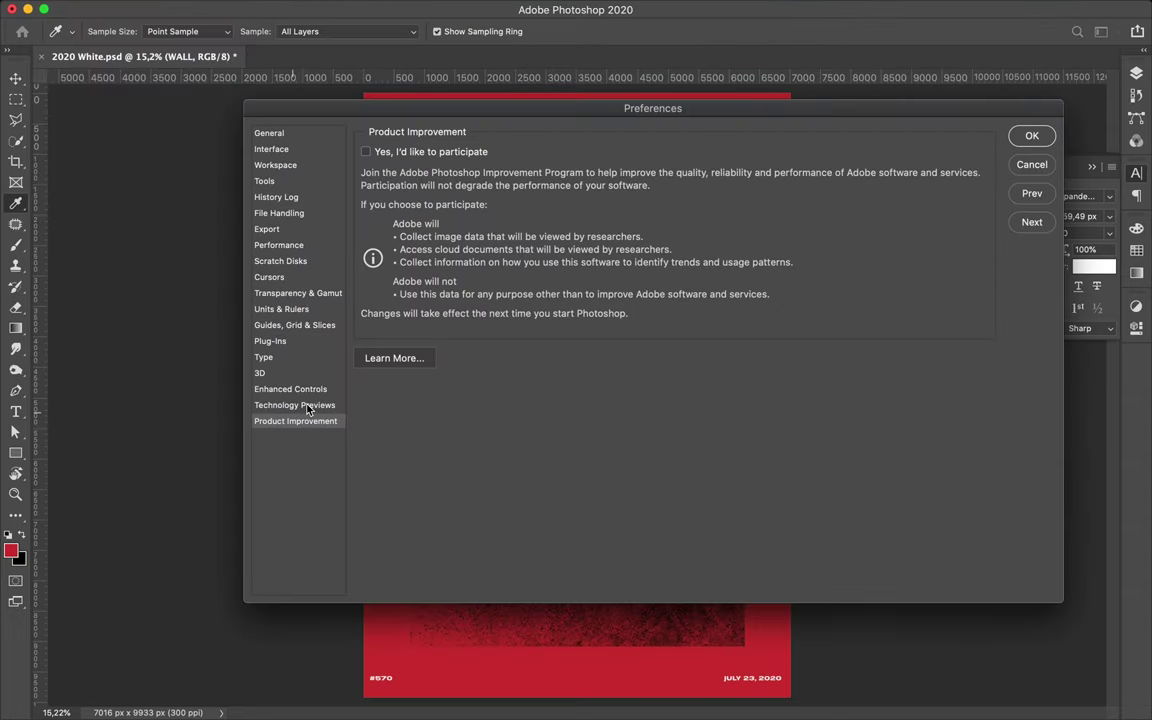
click(305, 407)
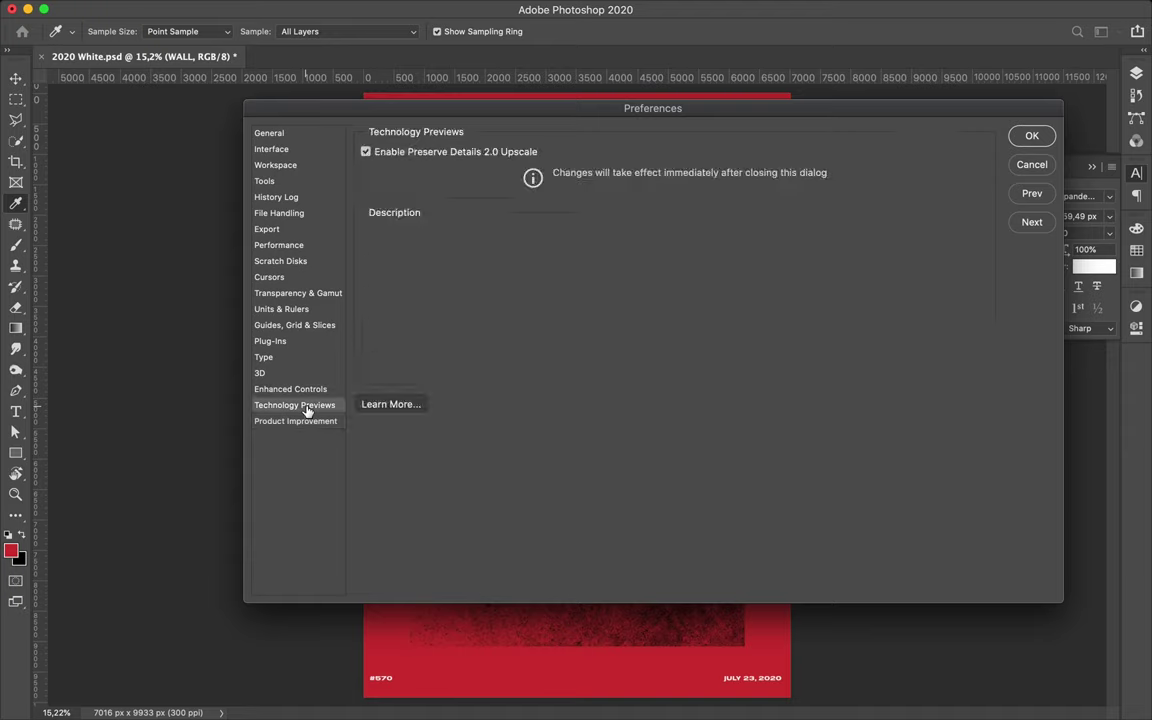
click(265, 133)
click(285, 150)
click(283, 165)
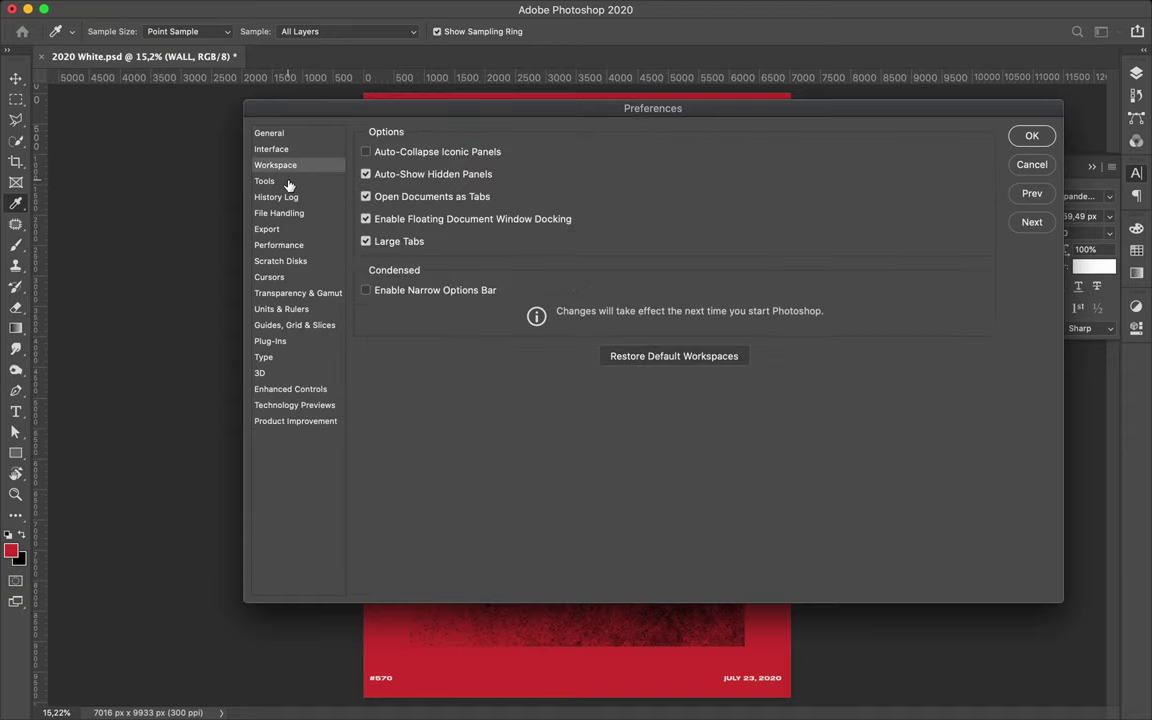
click(288, 183)
click(295, 197)
click(277, 213)
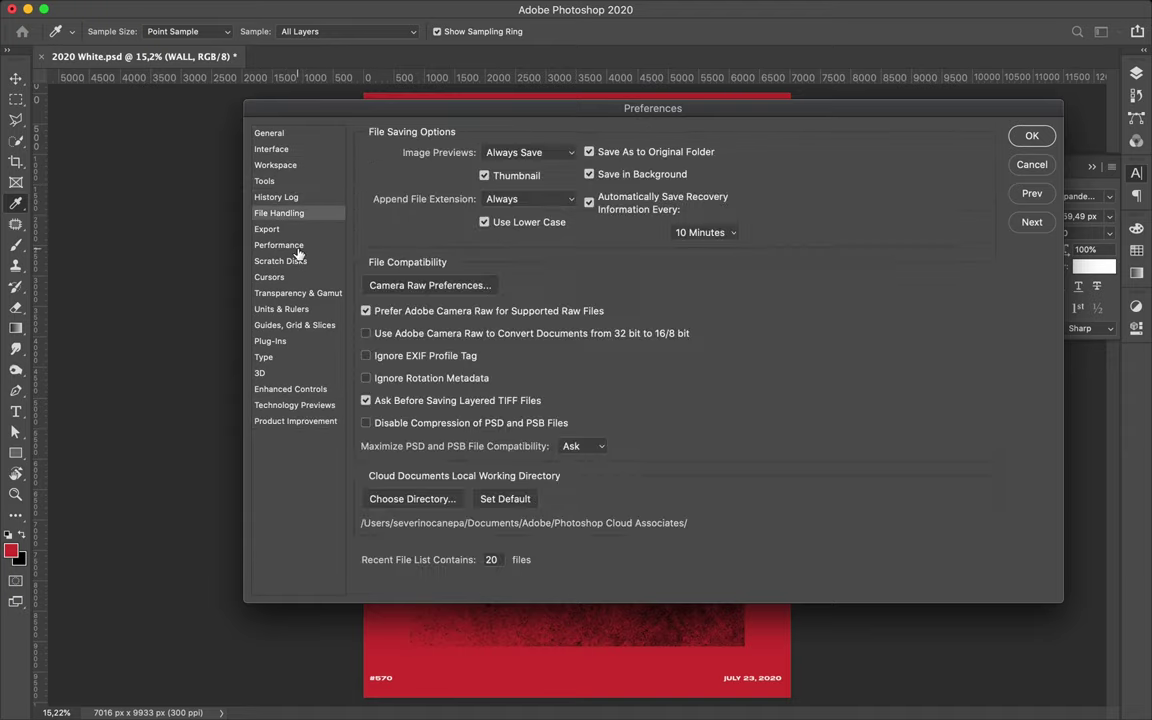
click(278, 245)
drag(554, 228, 596, 228)
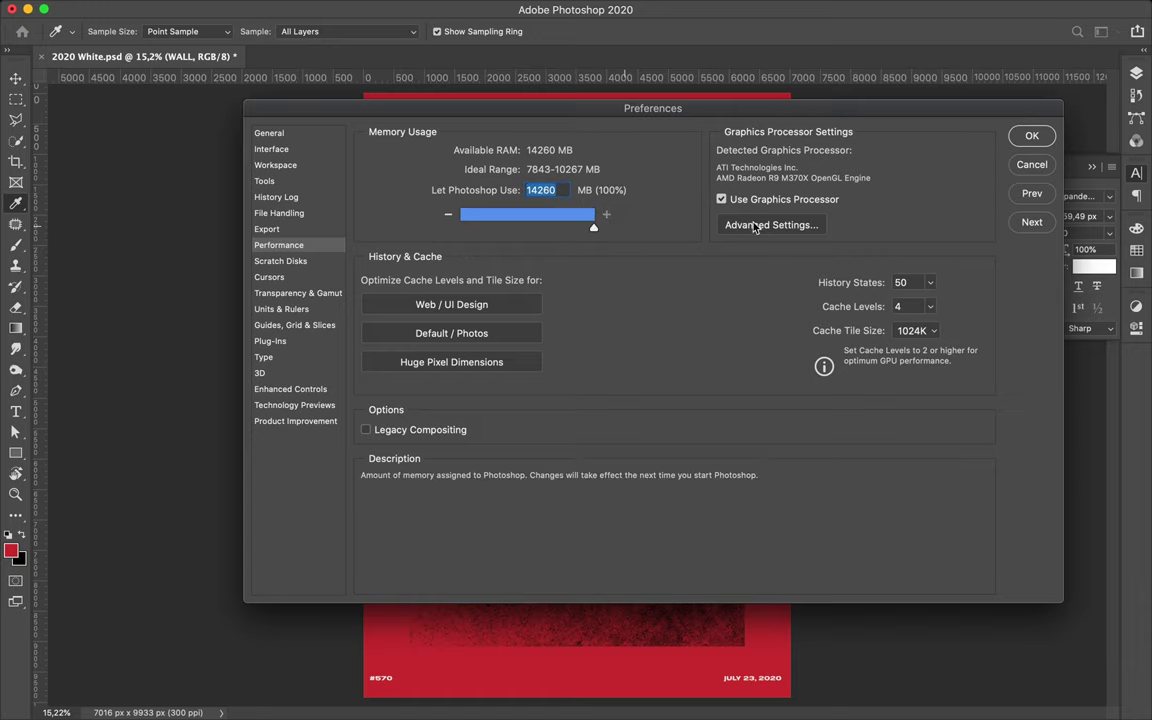
click(1031, 137)
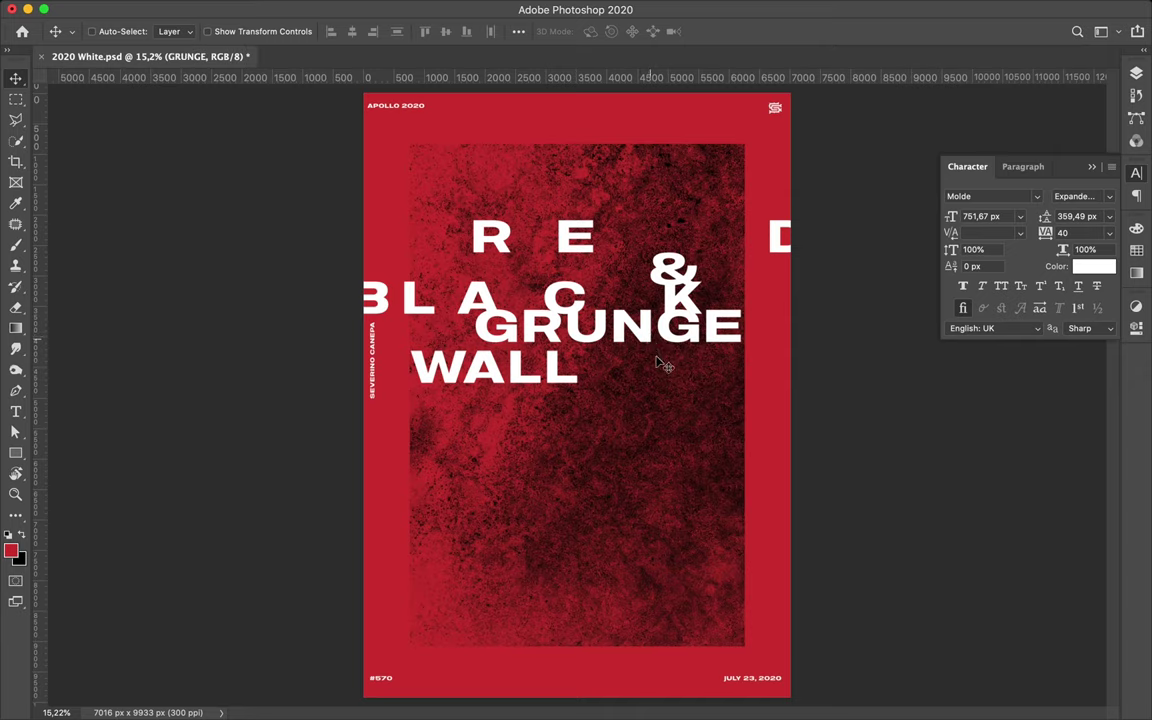
Check the GRUNGE text and select the small dark square near the top-left
double_click(660, 362)
key(Escape)
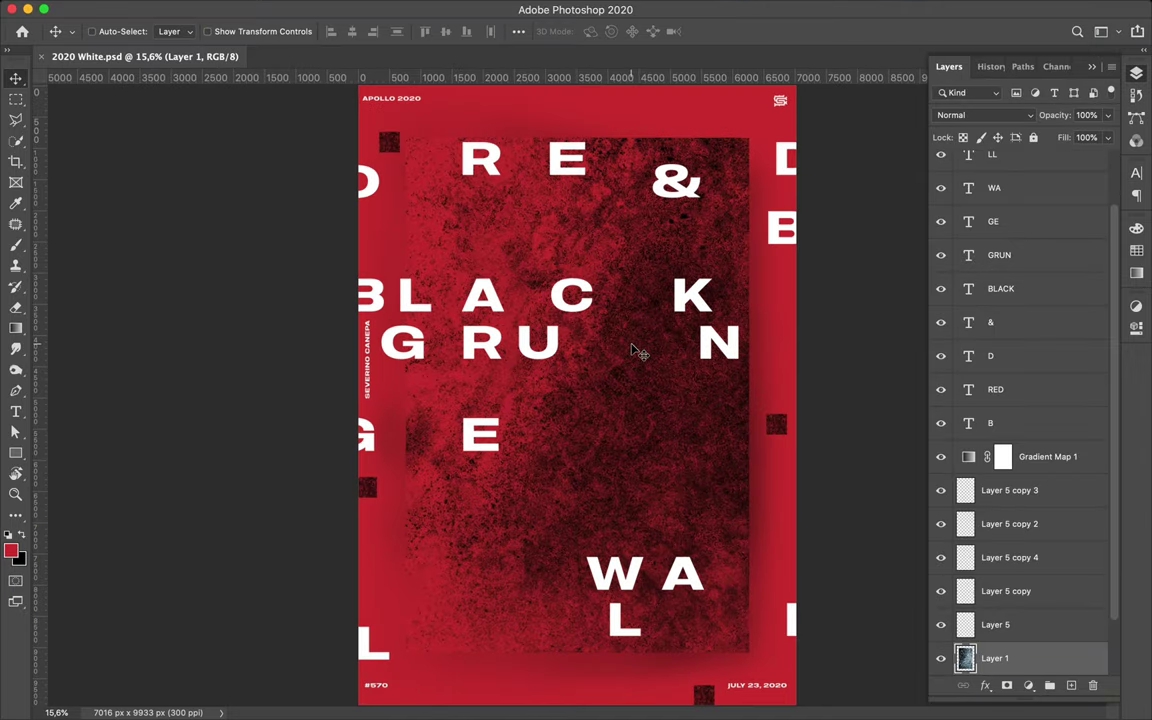
scroll(632, 350, up, 2)
scroll(632, 350, up, 3)
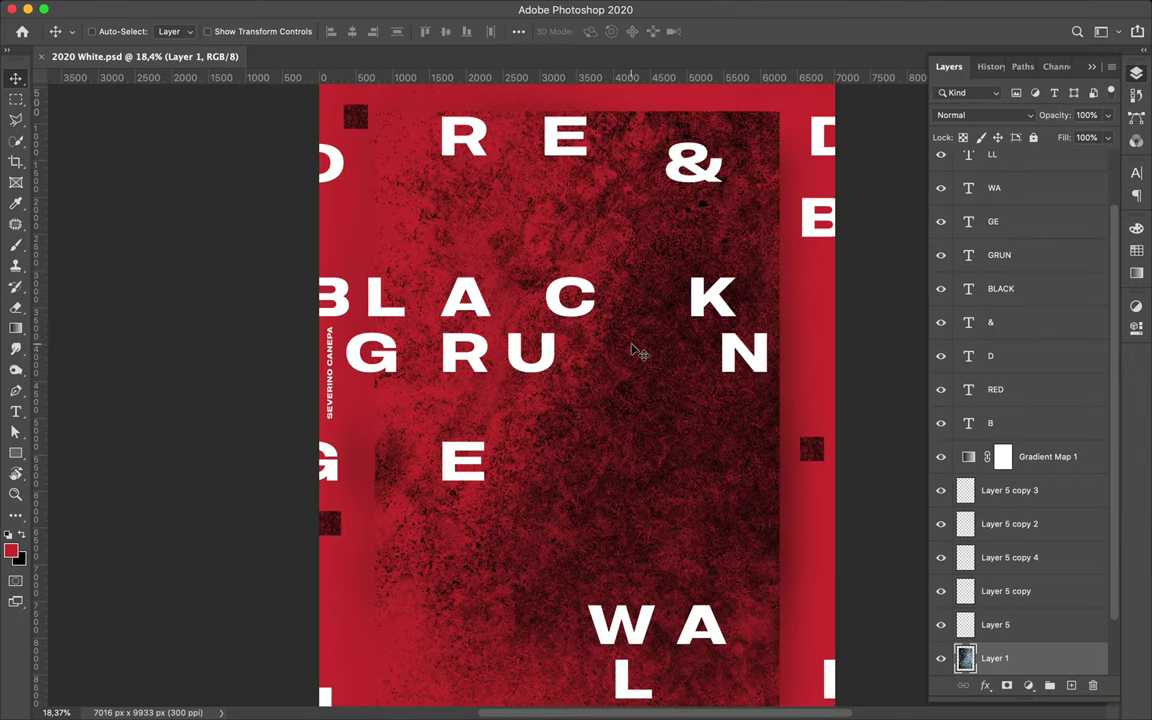
scroll(632, 350, up, 2)
click(357, 166)
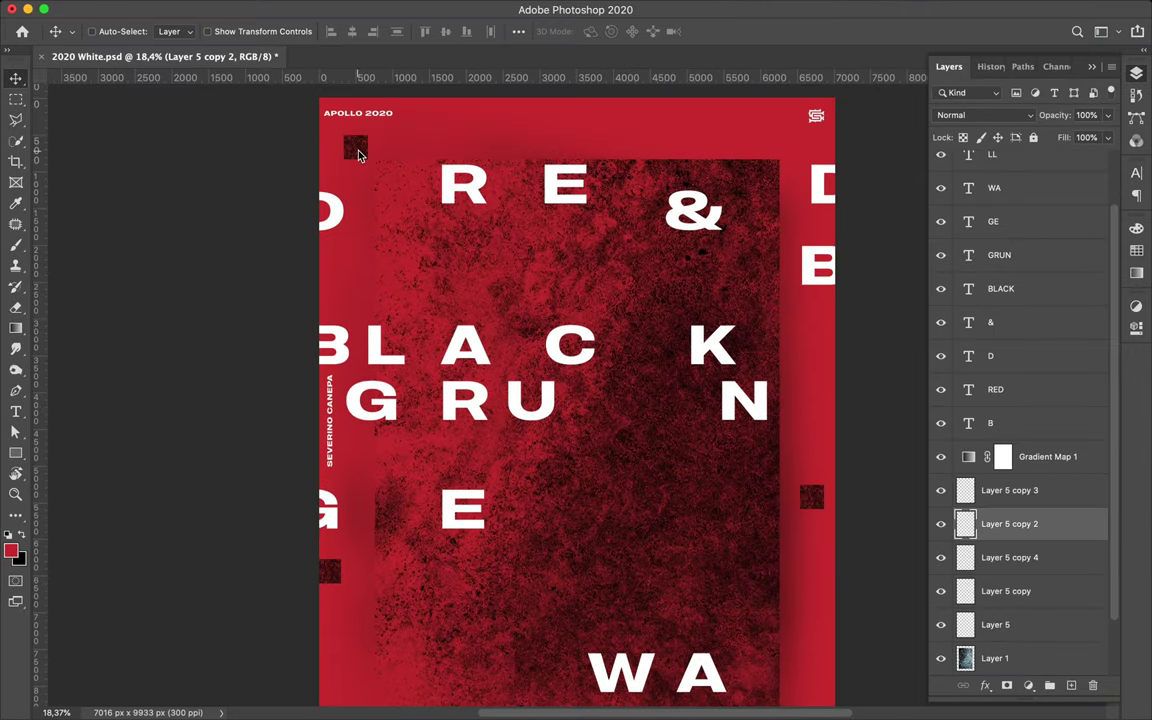
scroll(440, 170, down, 6)
scroll(462, 180, up, 2)
scroll(462, 180, right, 2)
Save the poster, then save a copy named 2020 White2.psd
key(ctrl+s)
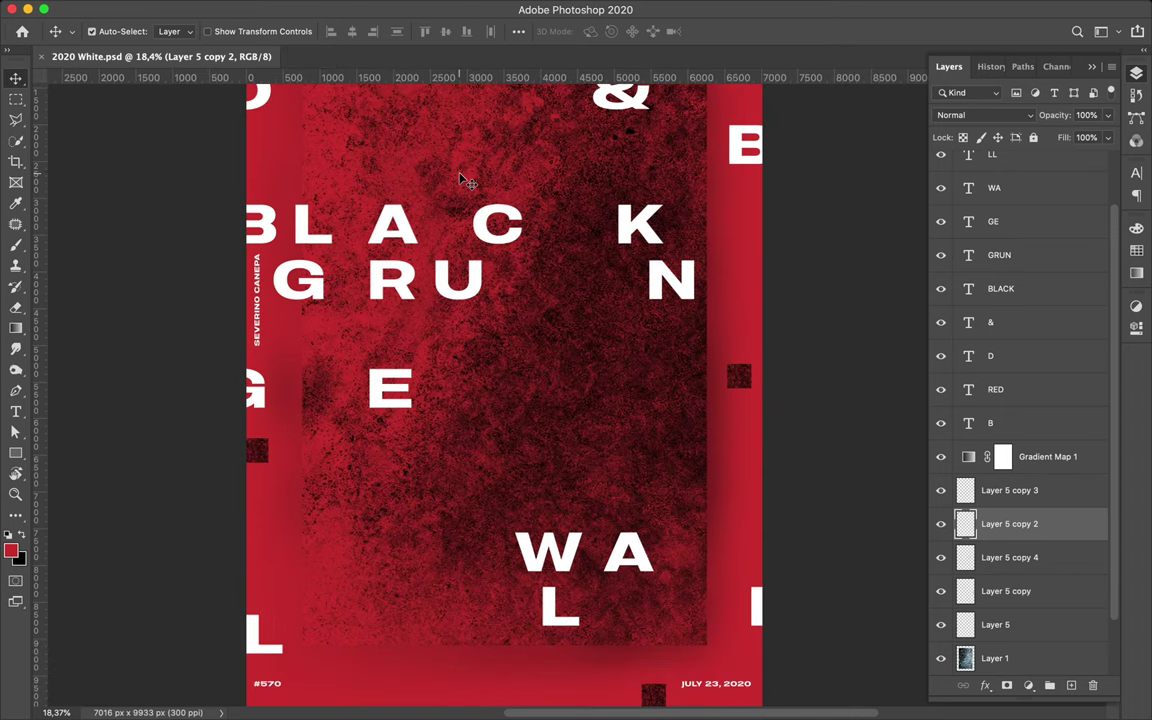
key(ctrl+shift+s)
key(Right)
text(2)
key(Return)
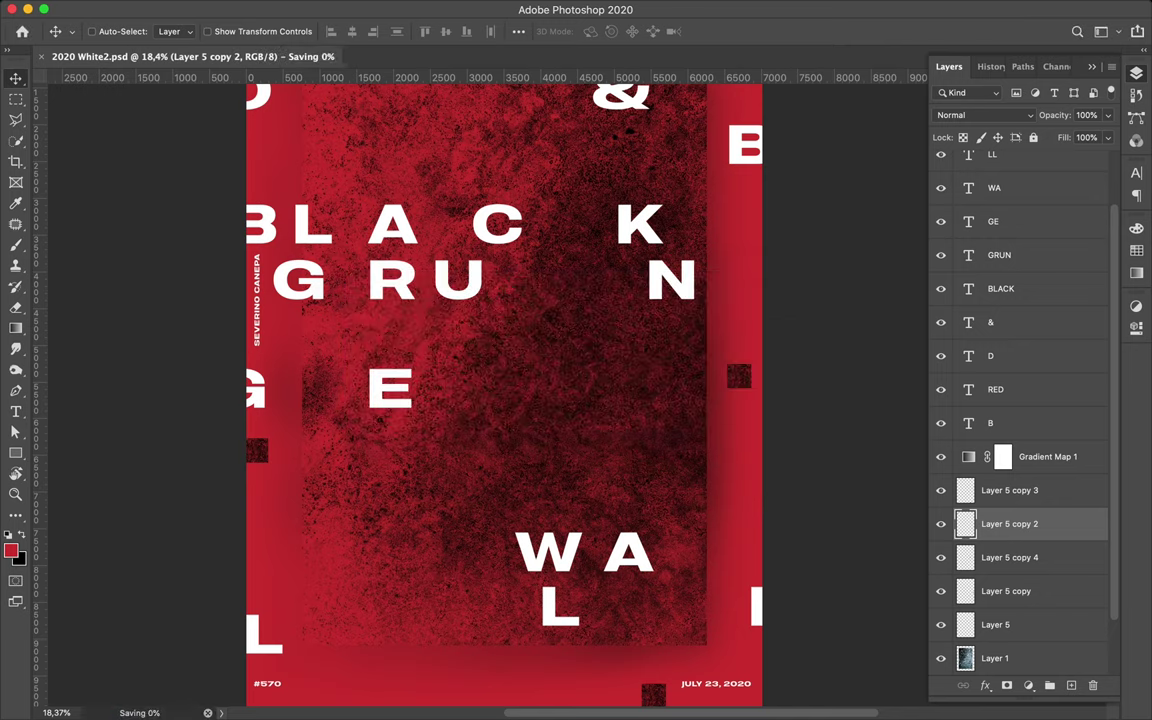
scroll(580, 200, down, 3)
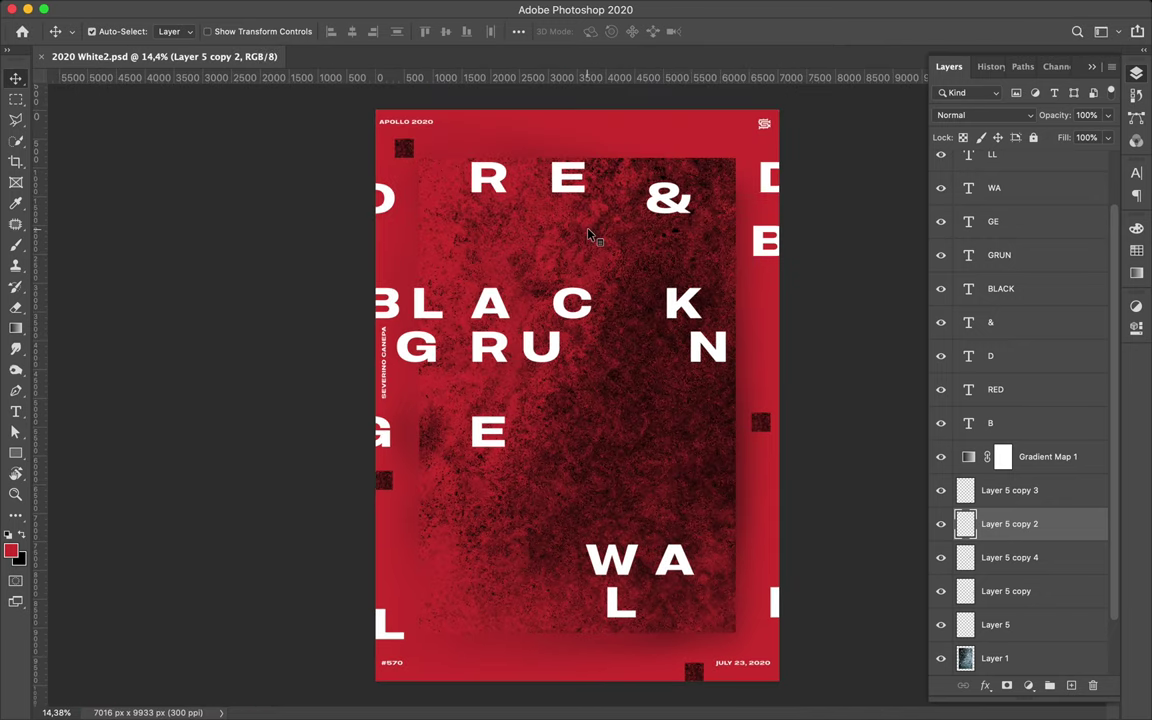
ctrl+click(545, 217)
Copy a rectangular patch of the texture onto its own layer
key(m)
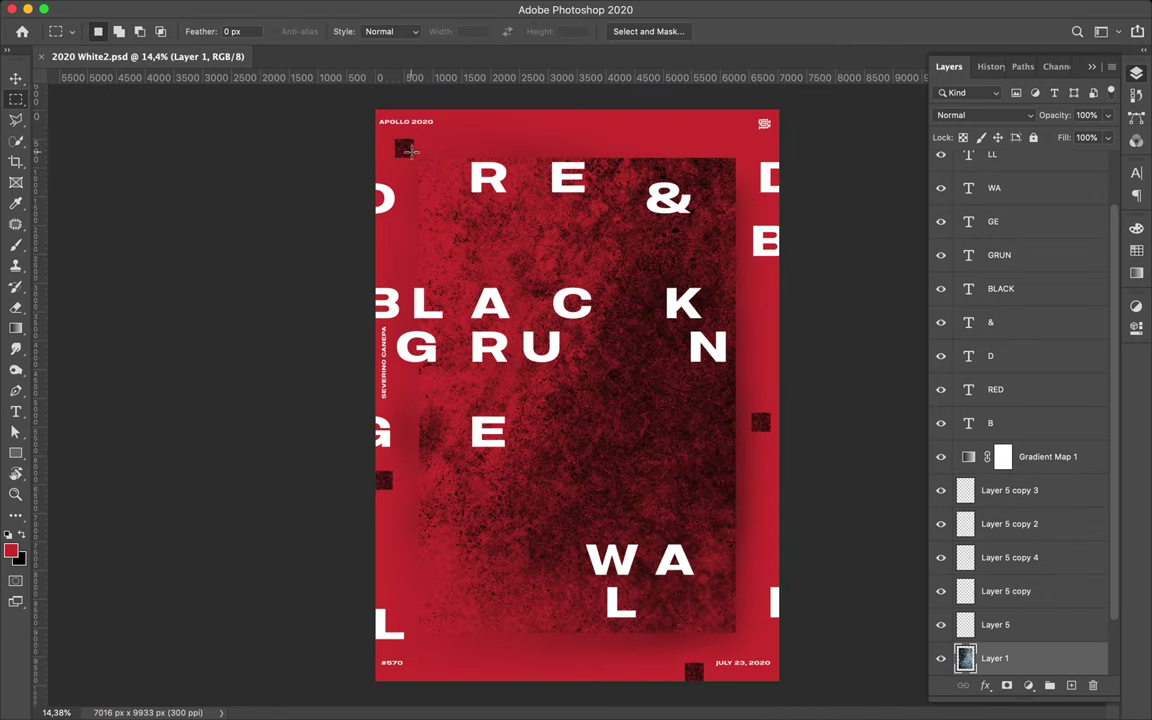
mouse_move(410, 150)
mouse_down()
mouse_move(535, 265)
mouse_move(450, 222)
mouse_move(600, 280)
mouse_up()
key(ctrl+j)
key(v)
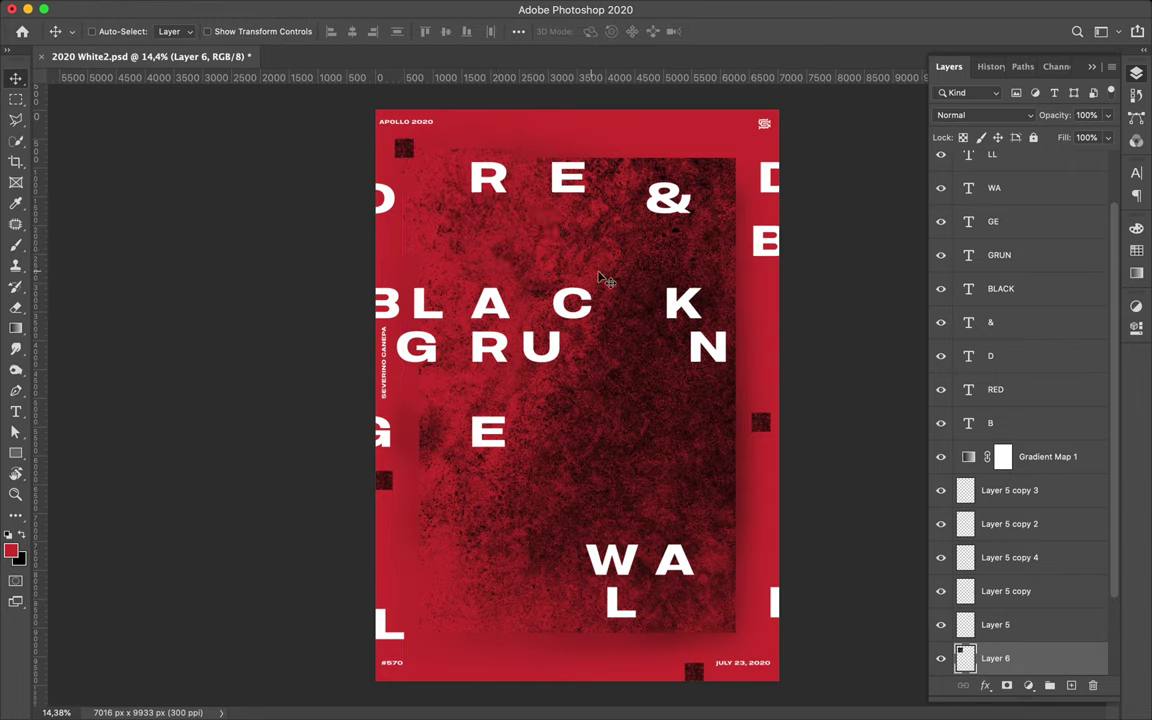
On a new layer, paint black with a 2120 px brush inside the rectangle around R
scroll(1000, 560, down, 3)
click(1057, 599)
click(1071, 685)
key(ctrl+shift+d)
key(b)
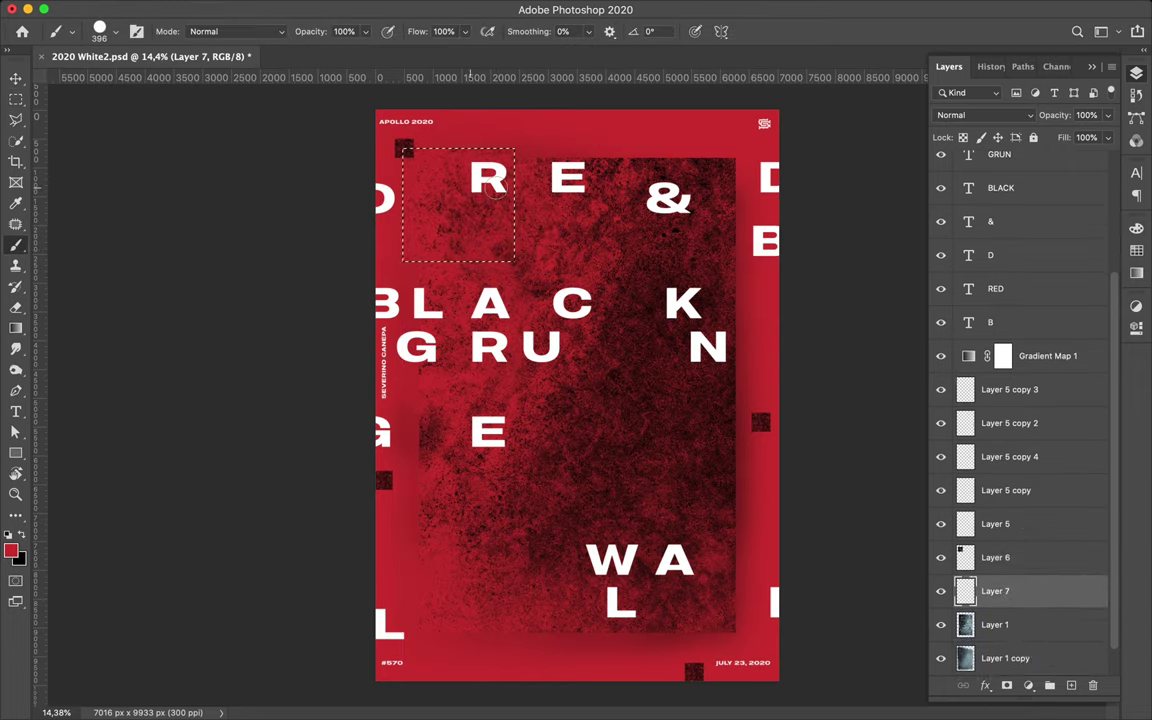
right_click(505, 188)
drag(640, 226, 675, 226)
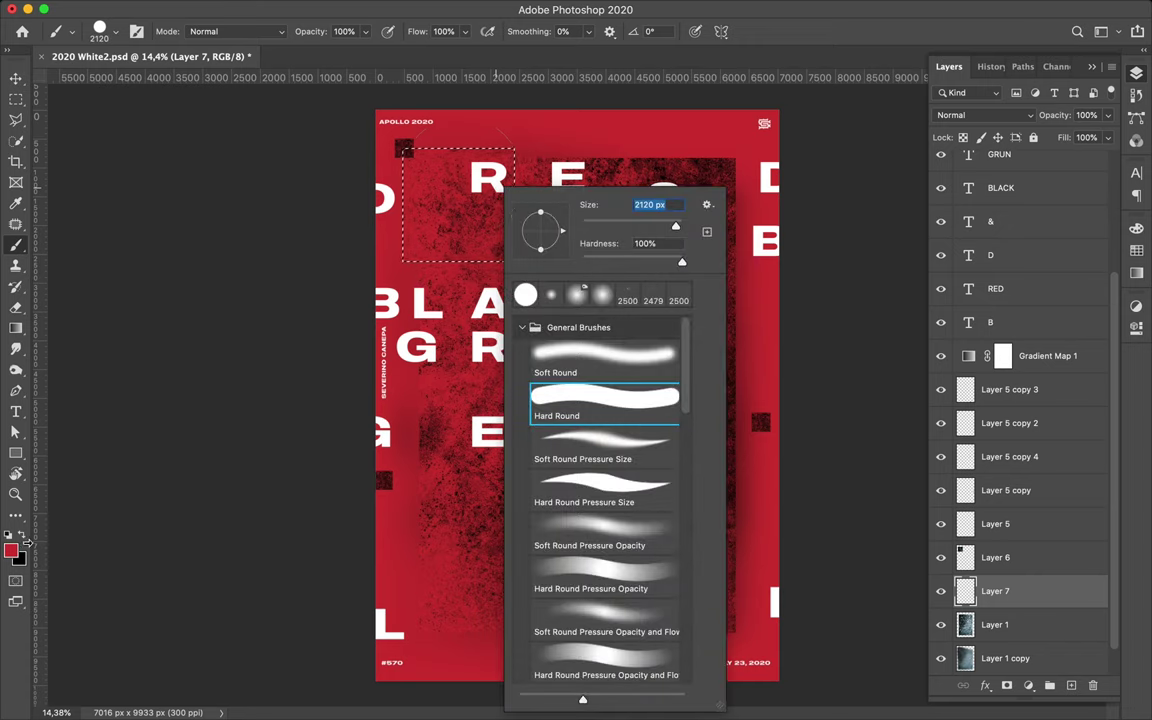
key(Return)
key(x)
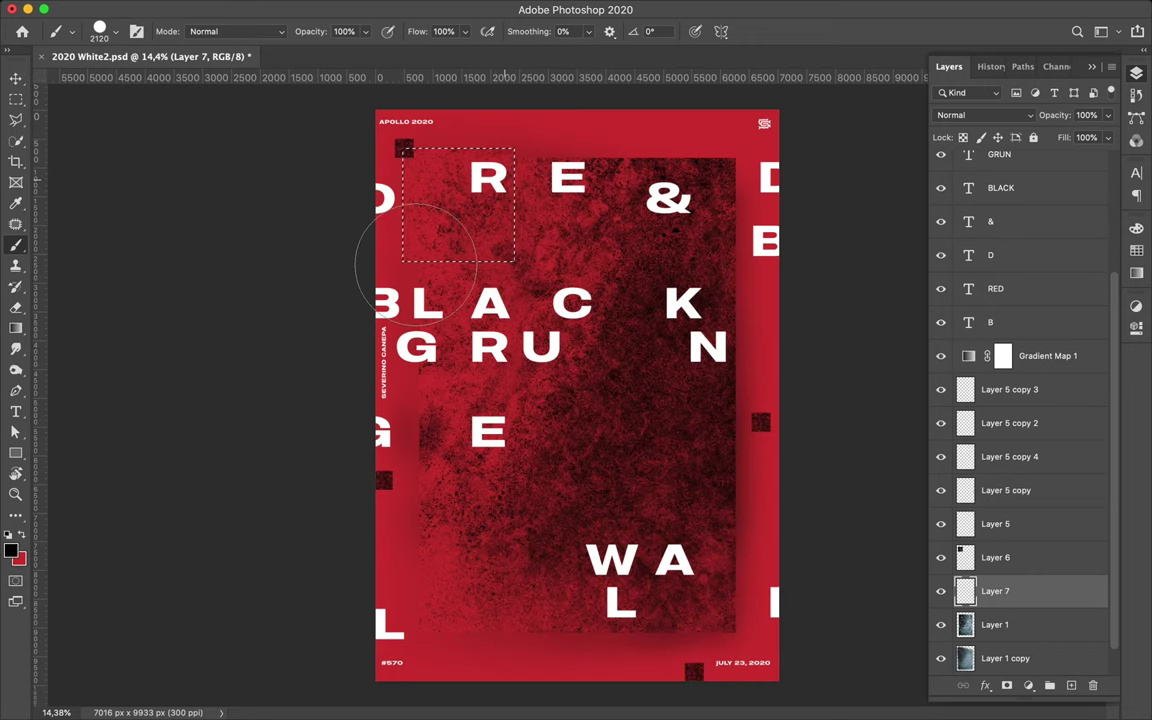
drag(415, 262, 473, 249)
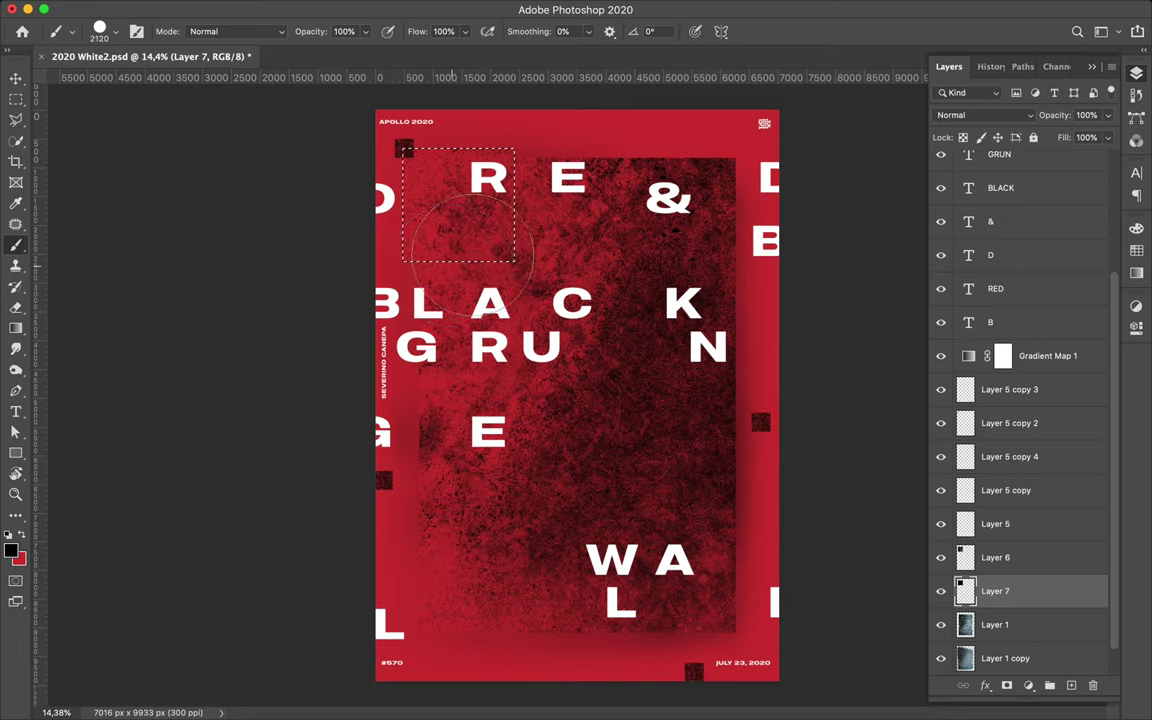
key(ctrl+d)
key(m)
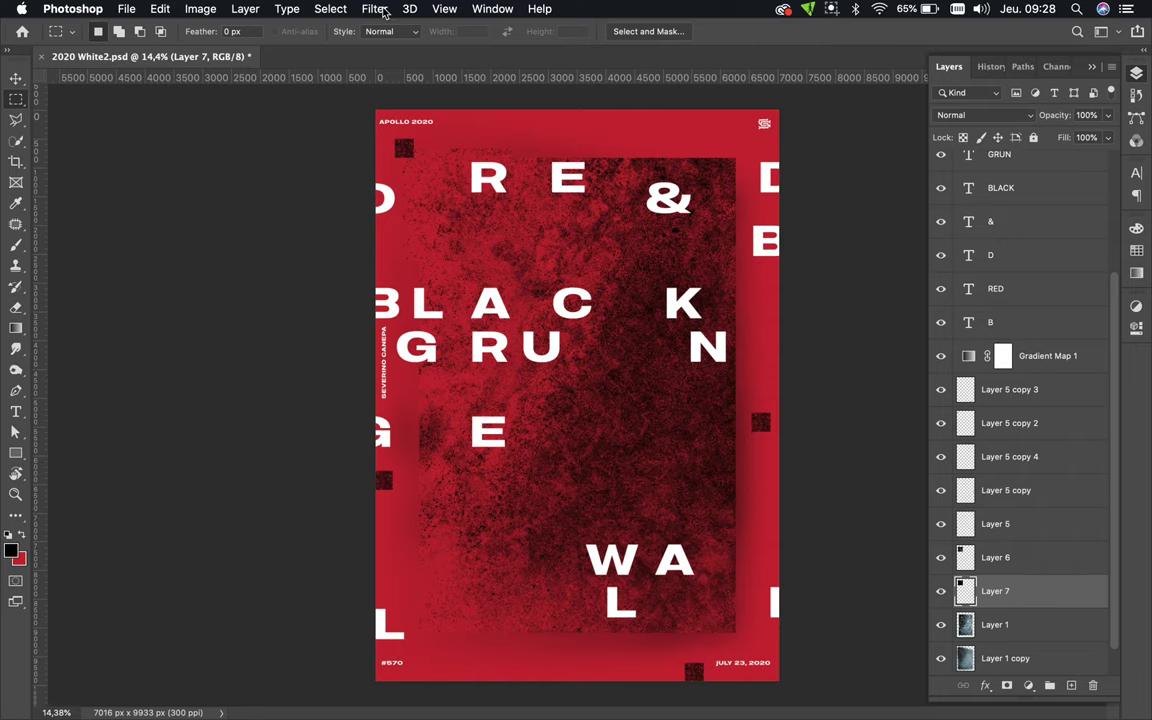
Dismiss the Gaussian Blur dialog unchanged, then delete Layer 6 and Layer 7, leaving Layer 5 above Layer 1
click(375, 9)
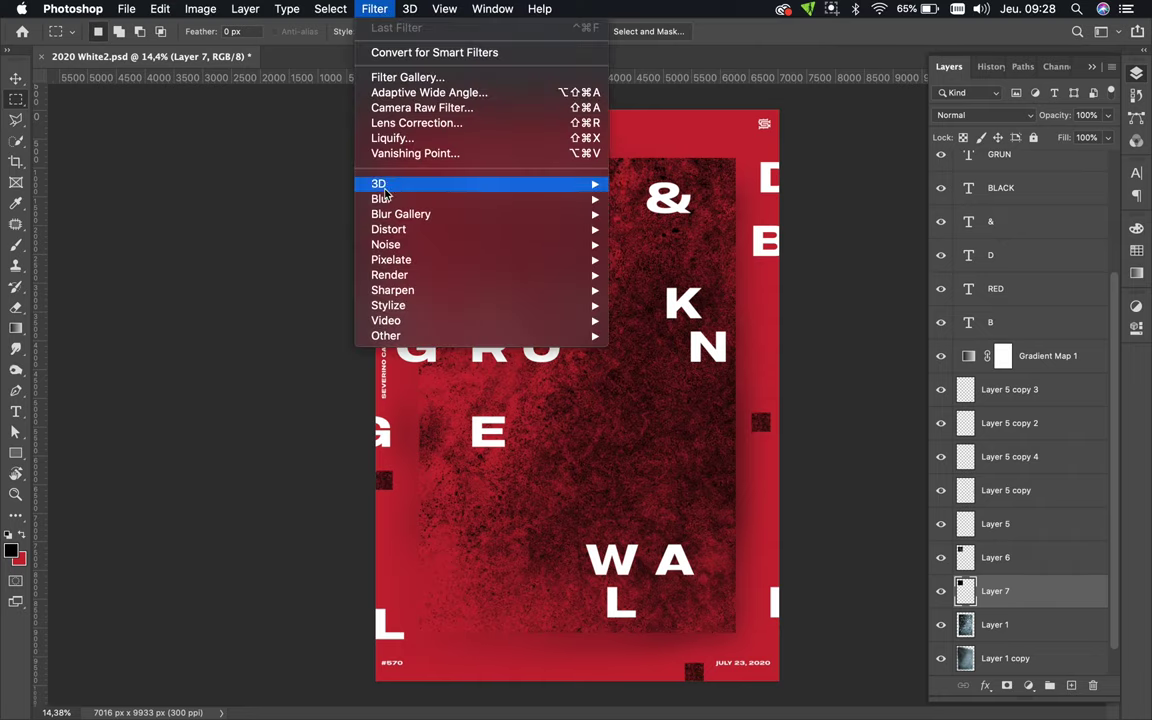
click(660, 257)
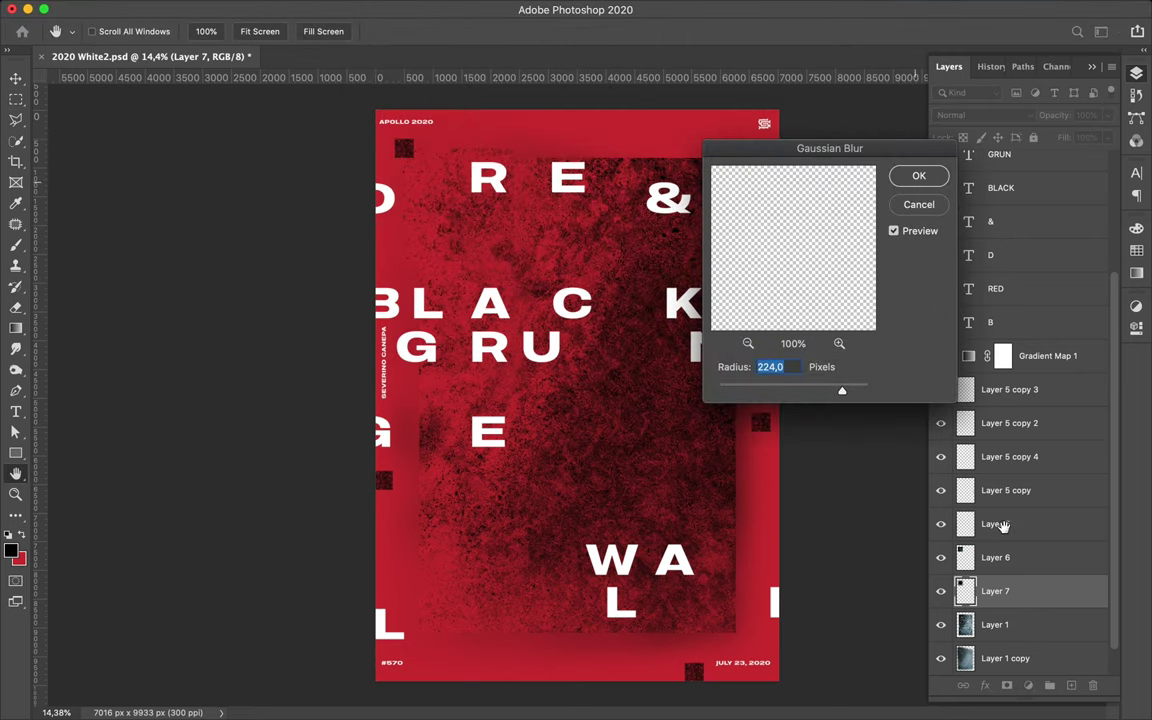
key(Return)
click(1025, 568)
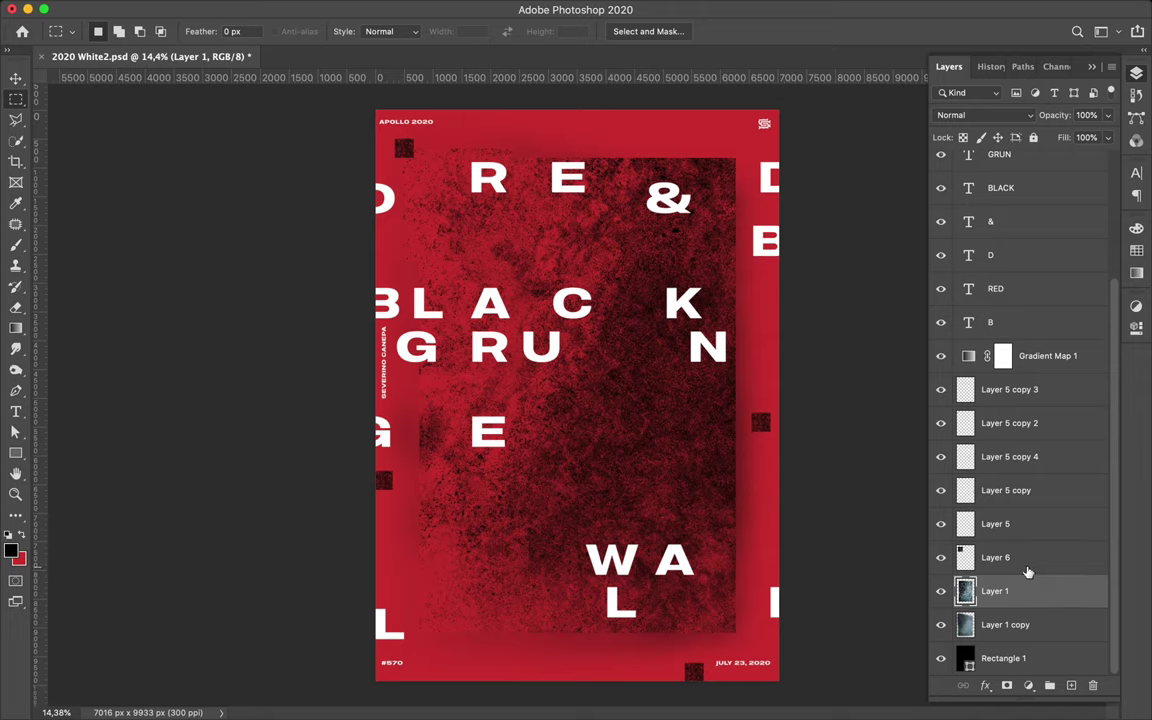
key(ctrl+e)
key(ctrl+e)
Copy a small square selection from the Layer 1 texture onto a new layer
key(v)
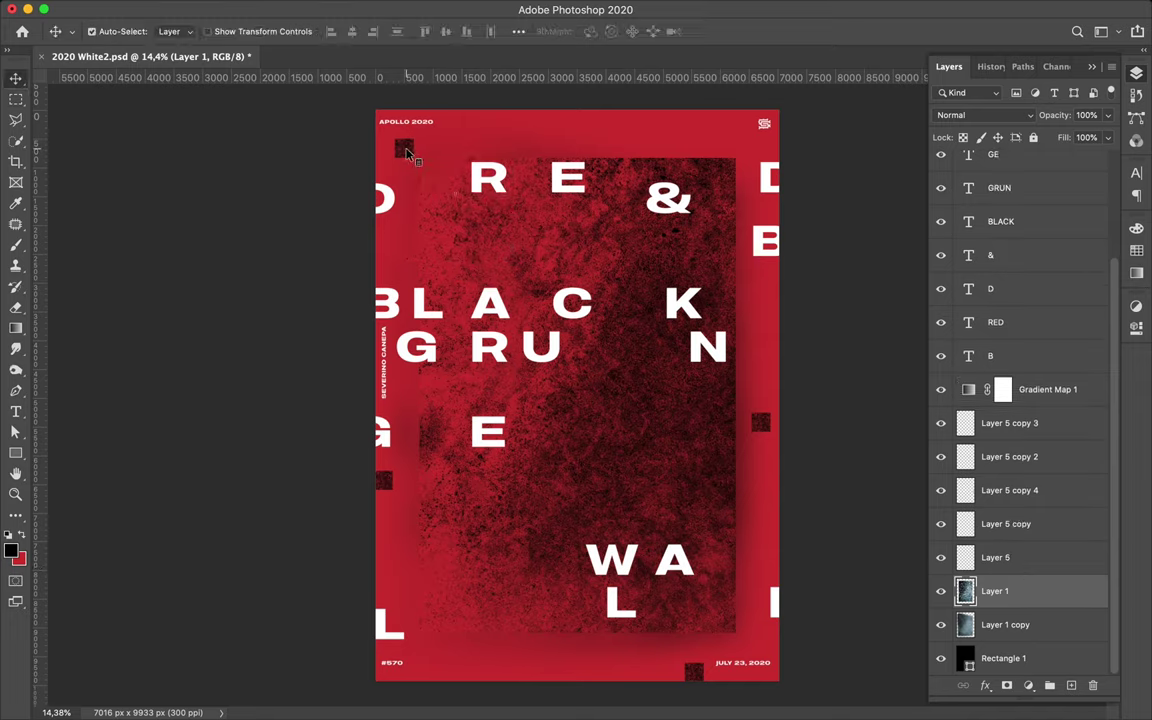
ctrl+click(404, 148)
click(16, 100)
click(100, 100)
mouse_move(404, 148)
mouse_down()
mouse_move(465, 200)
mouse_move(489, 253)
mouse_up()
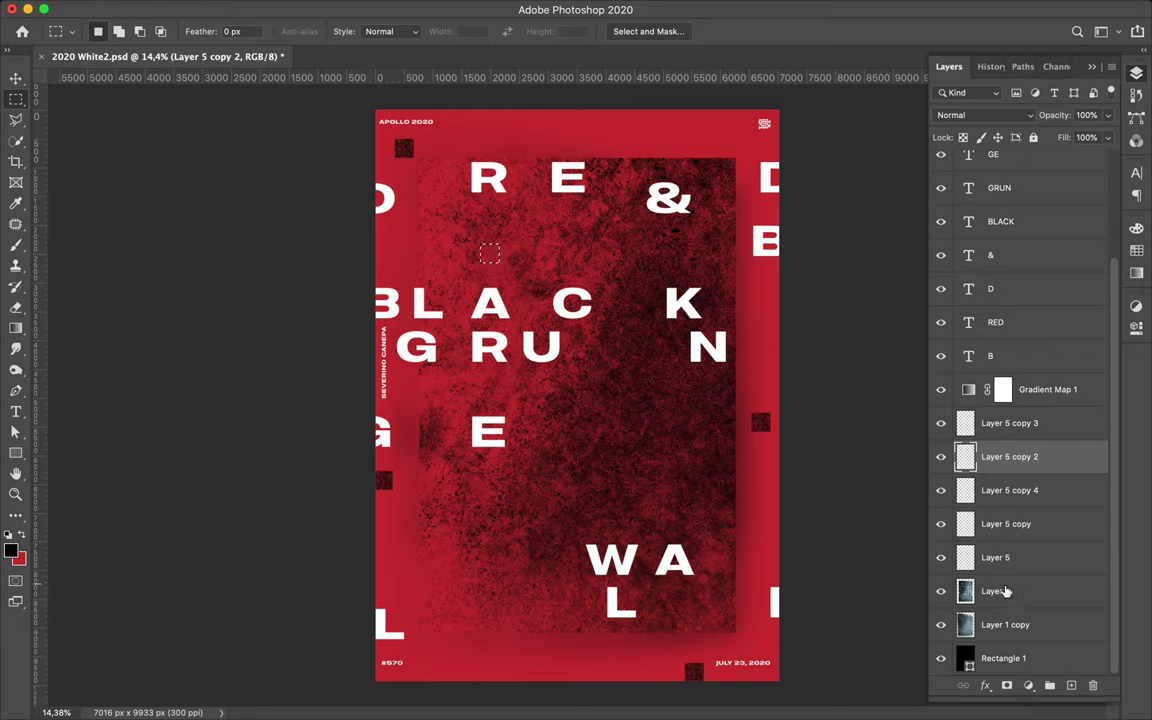
click(1000, 590)
key(ctrl+j)
Move the copied texture square into the poster's middle and place a duplicate beside it
key(v)
mouse_move(614, 333)
mouse_down()
mouse_move(669, 372)
mouse_move(667, 434)
mouse_up()
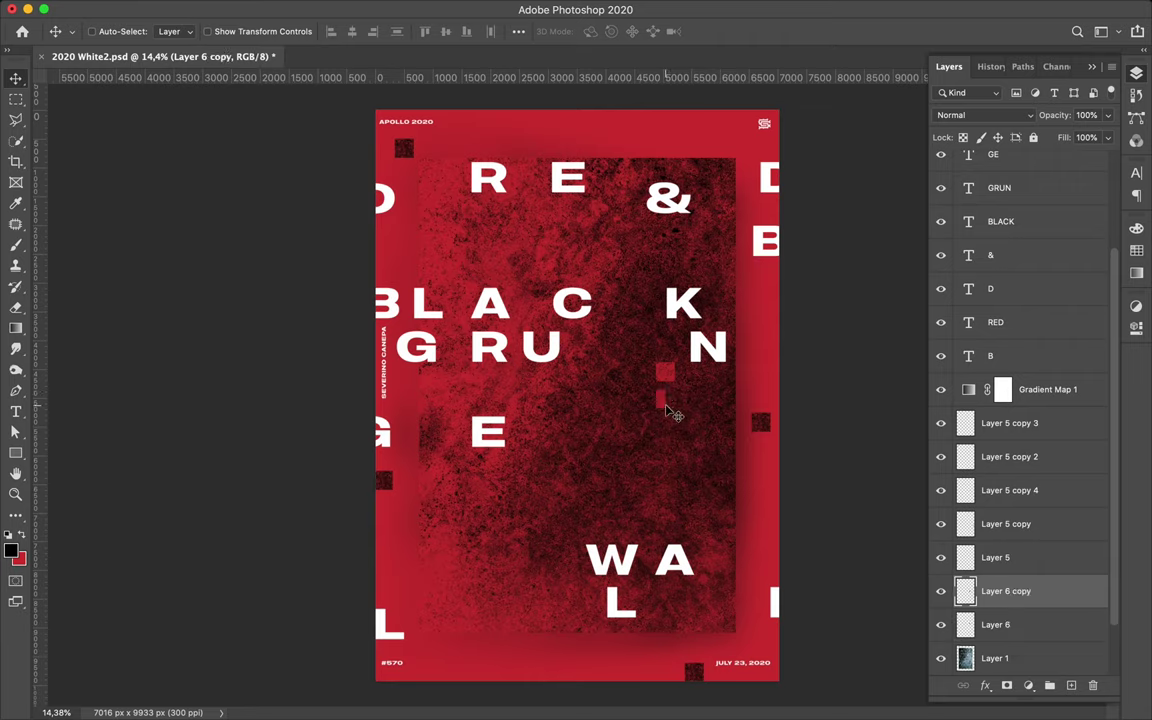
mouse_move(667, 434)
mouse_down()
mouse_move(664, 421)
mouse_move(640, 428)
mouse_up()
ctrl+click(688, 418)
ctrl+click(666, 417)
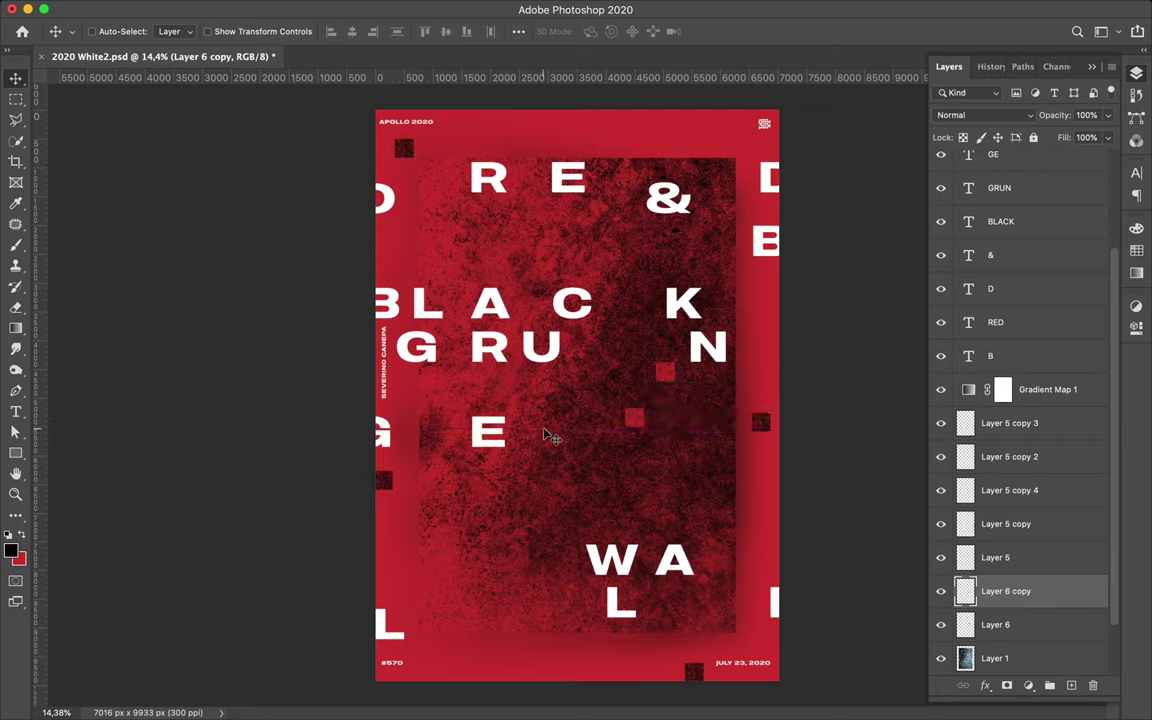
Add another copy of the square further down-left and save the poster
ctrl+click(386, 482)
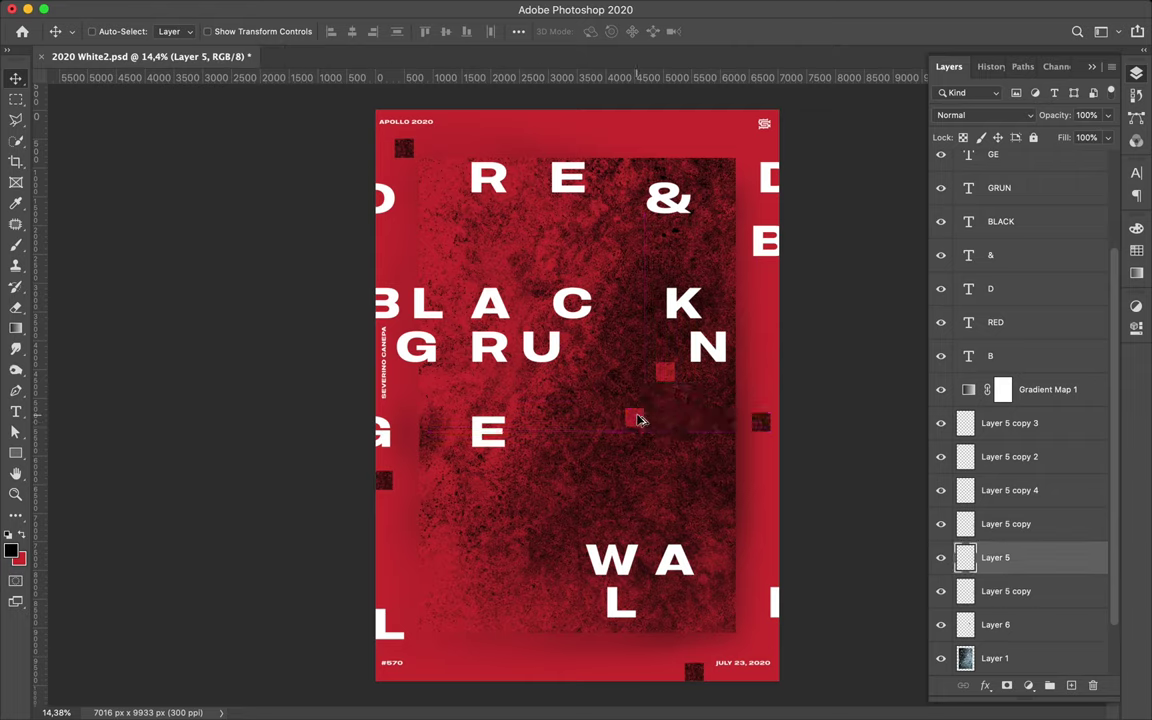
ctrl+click(634, 417)
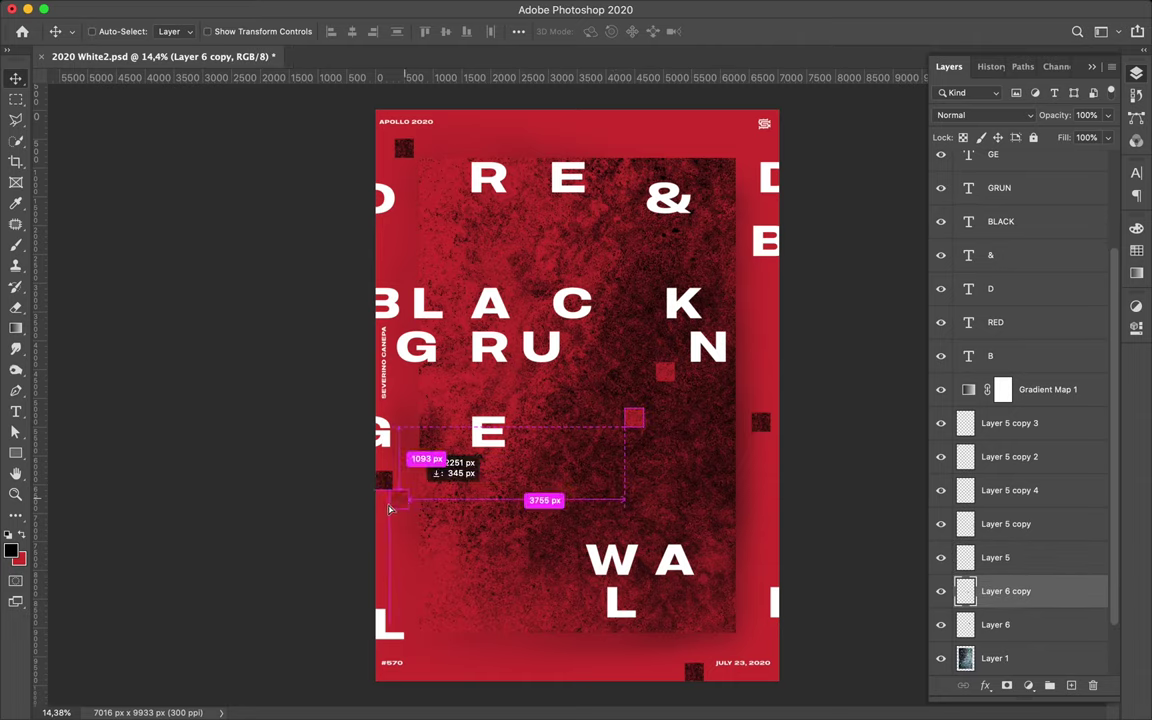
drag(390, 509, 378, 502)
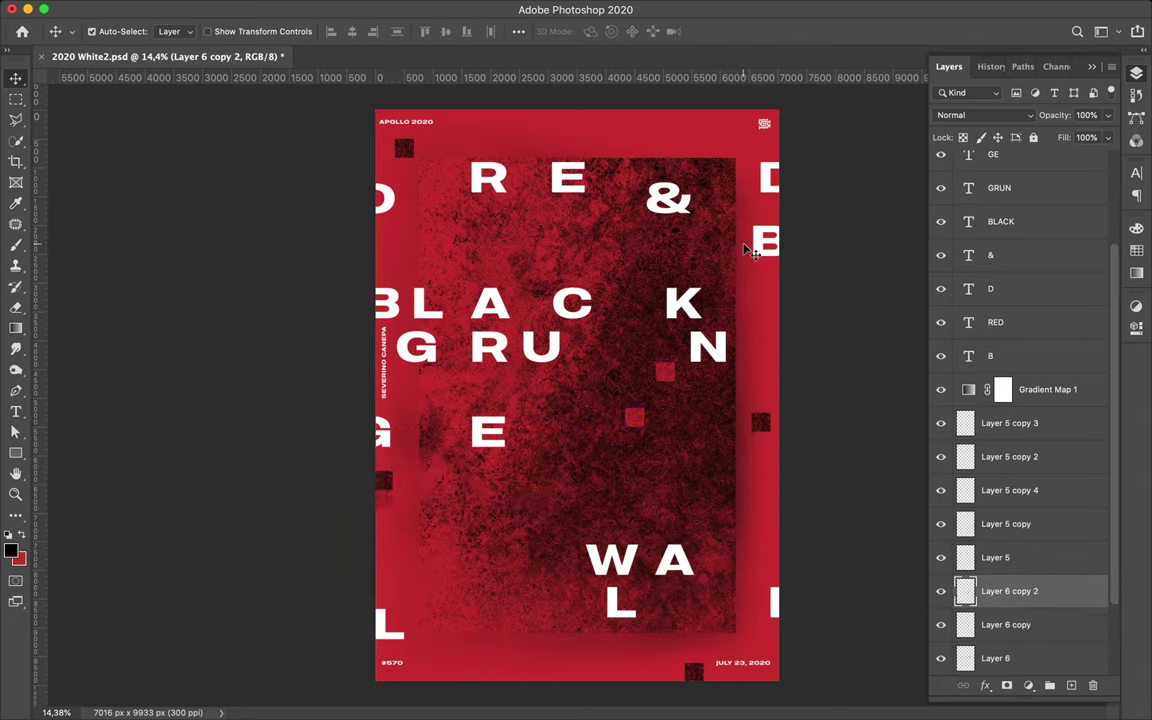
key(ctrl+s)
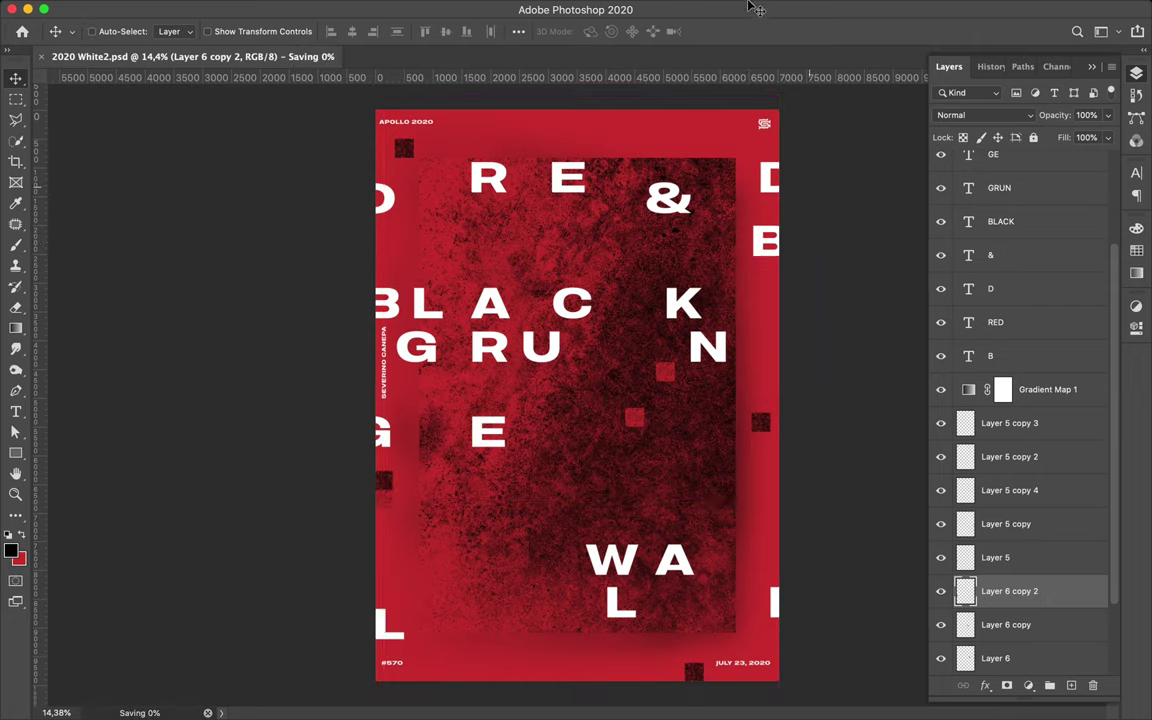
click(808, 10)
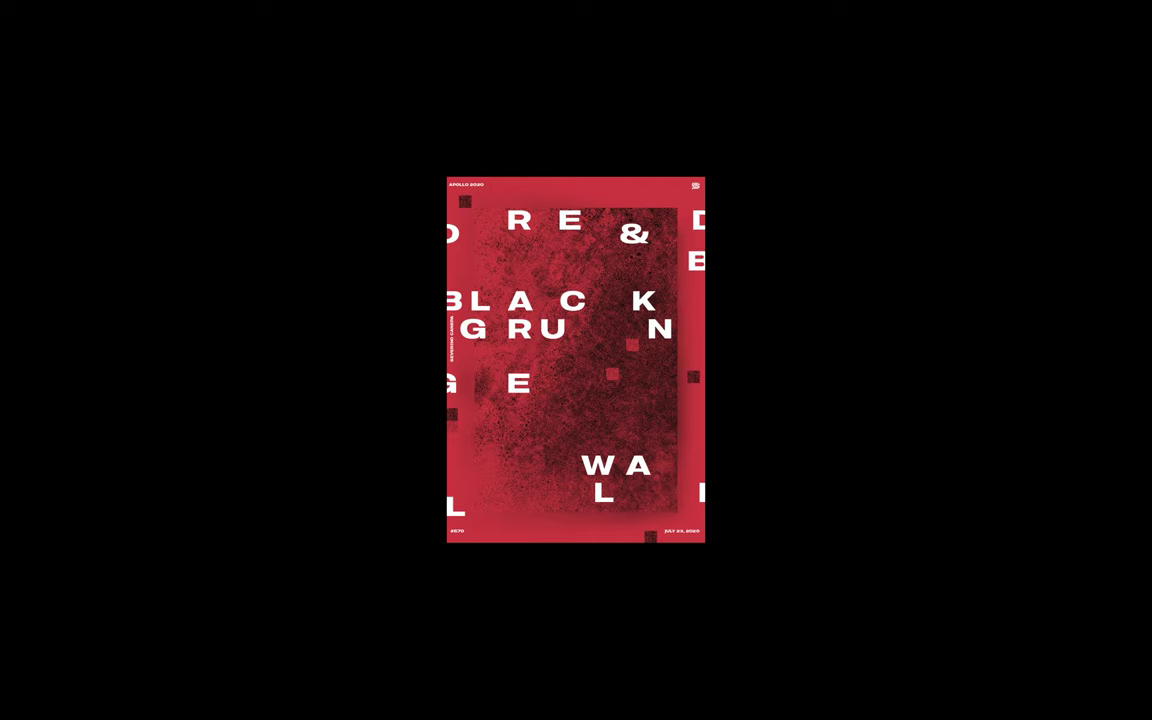